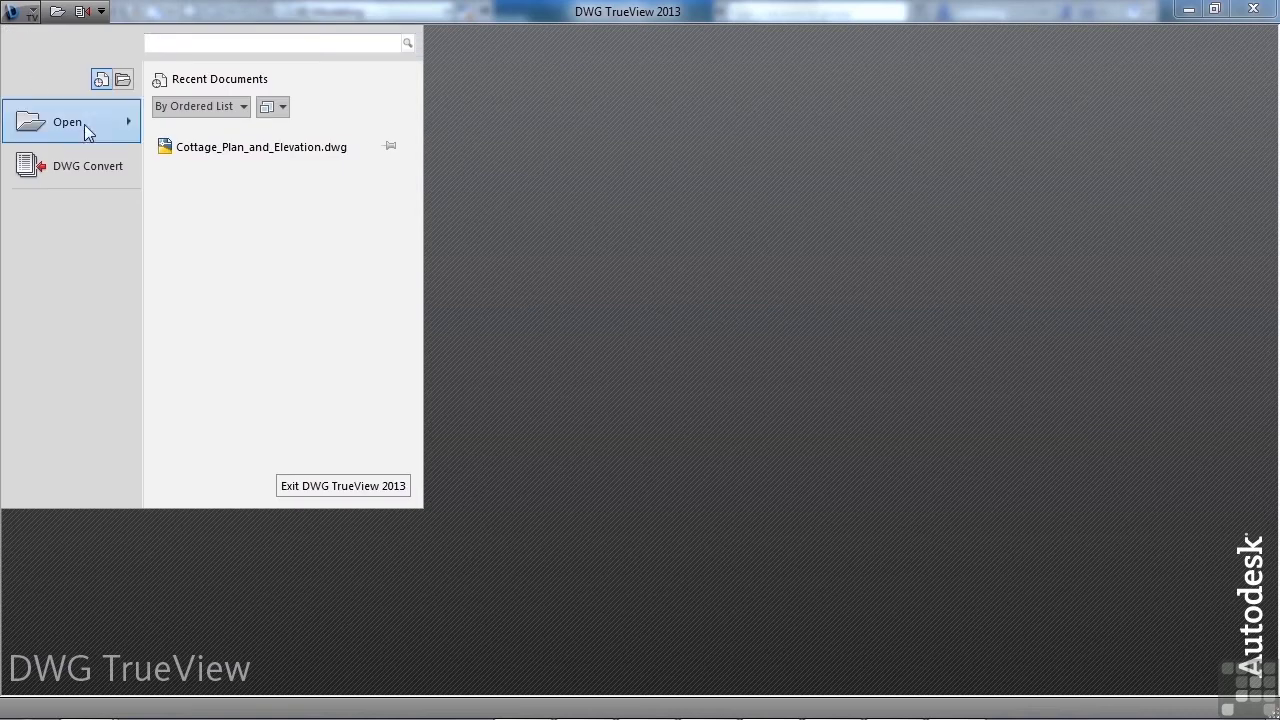
- Open the drawing Cottage_Plan_and_Elevation.dwg from the Select File dialog
mouse_move(86, 127)
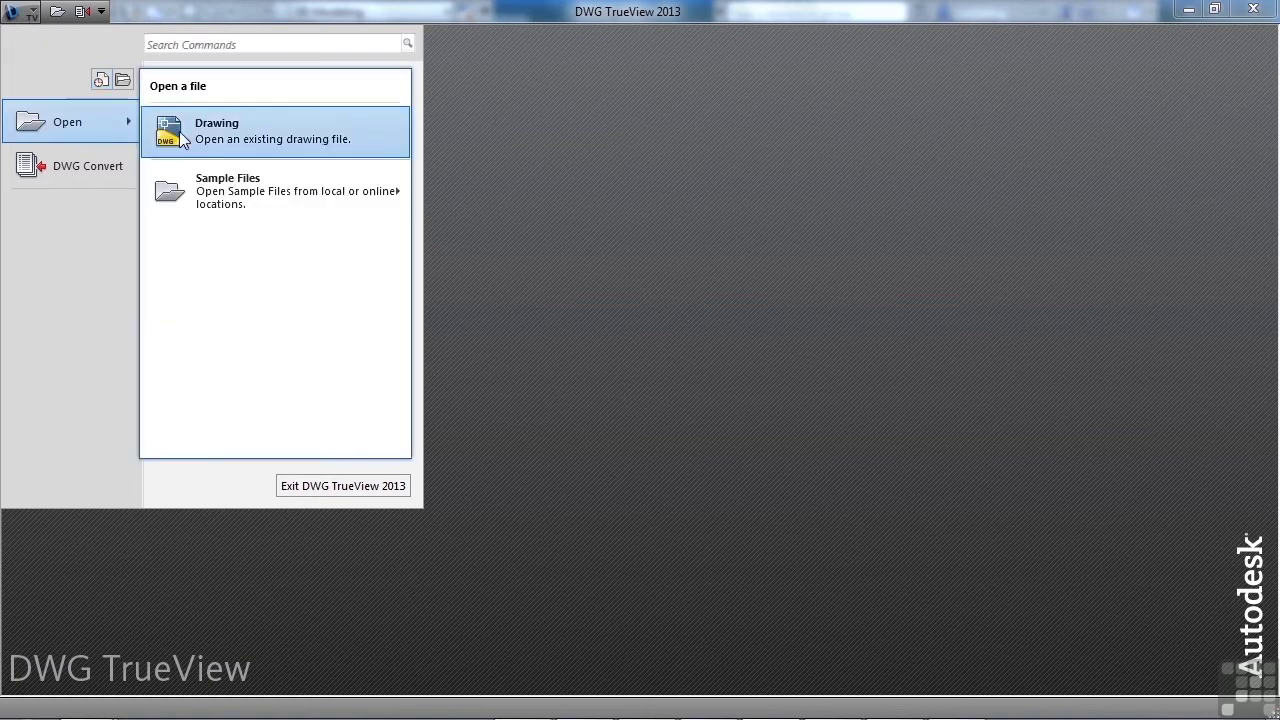
left_click(217, 126)
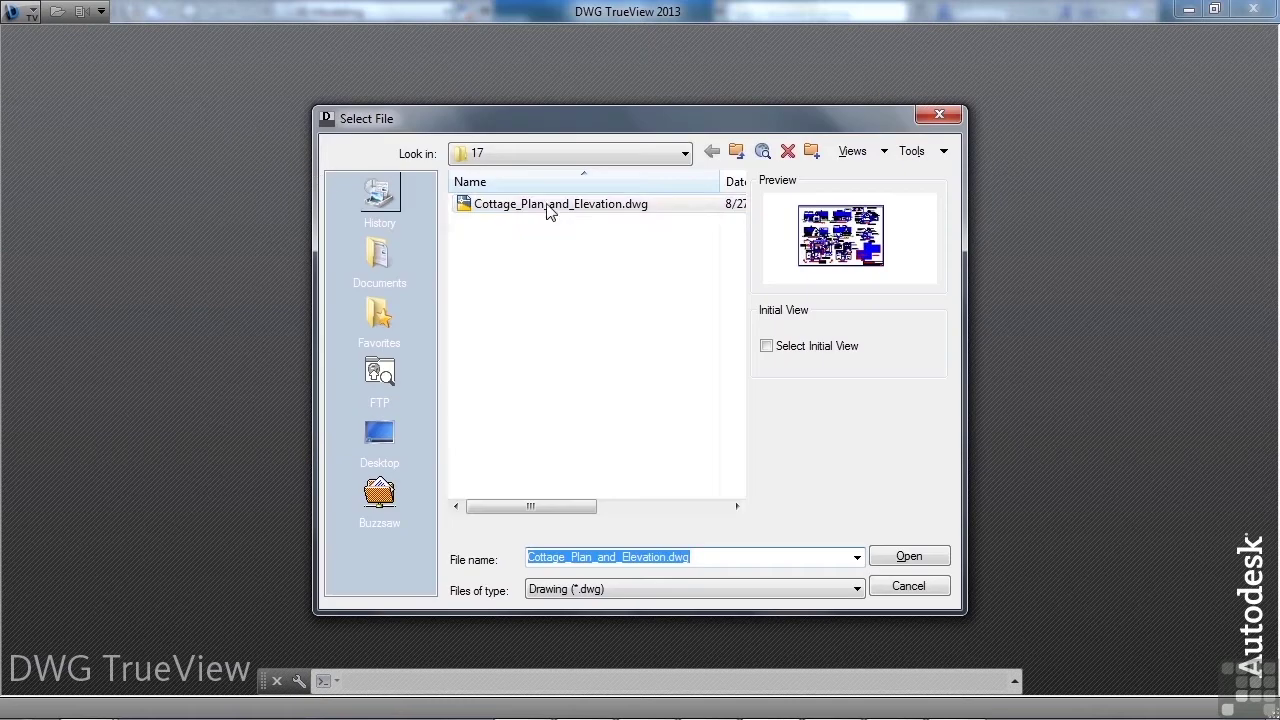
left_click(557, 208)
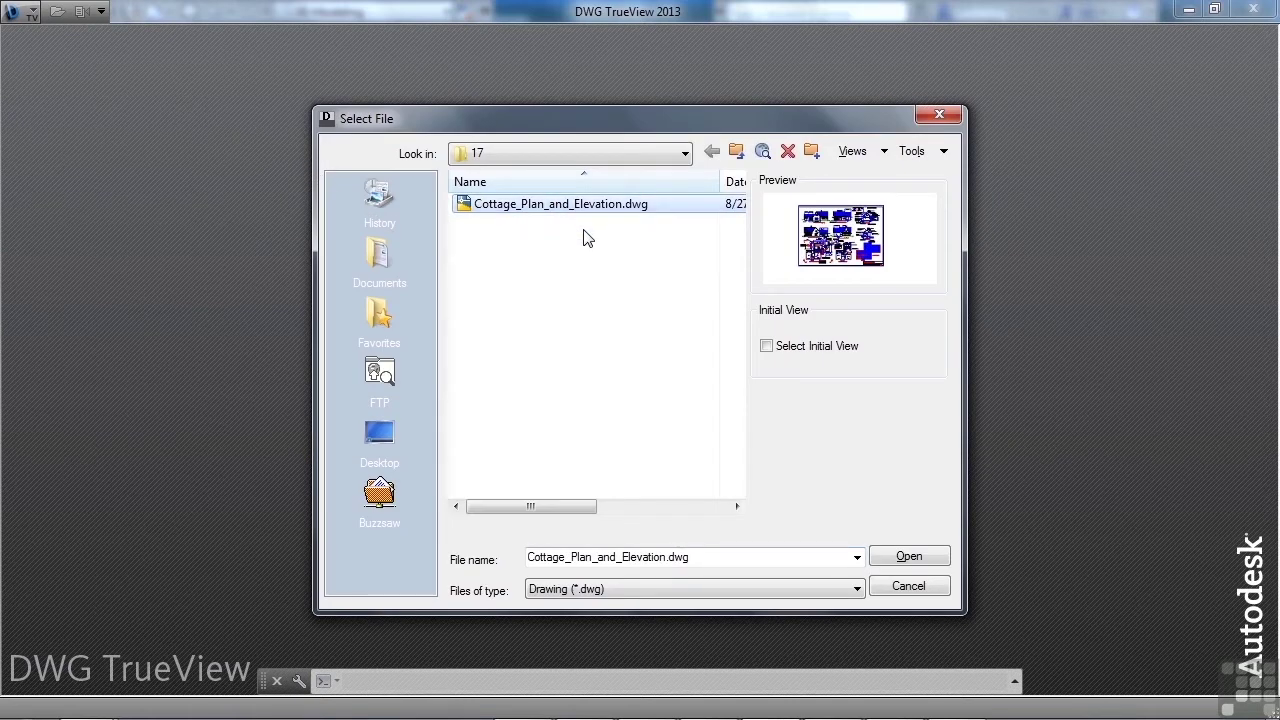
left_click(906, 560)
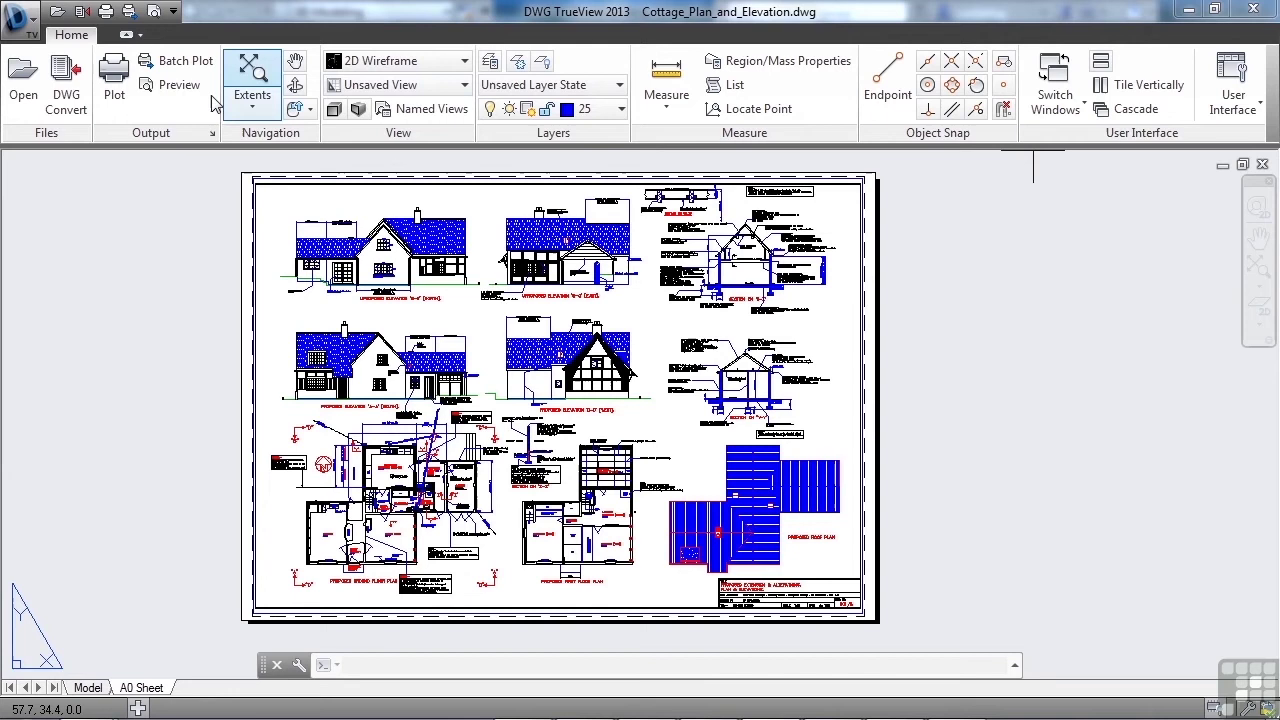
- Check model space, return to the A0 Sheet layout, and zoom extents to fit the whole sheet
left_click(88, 688)
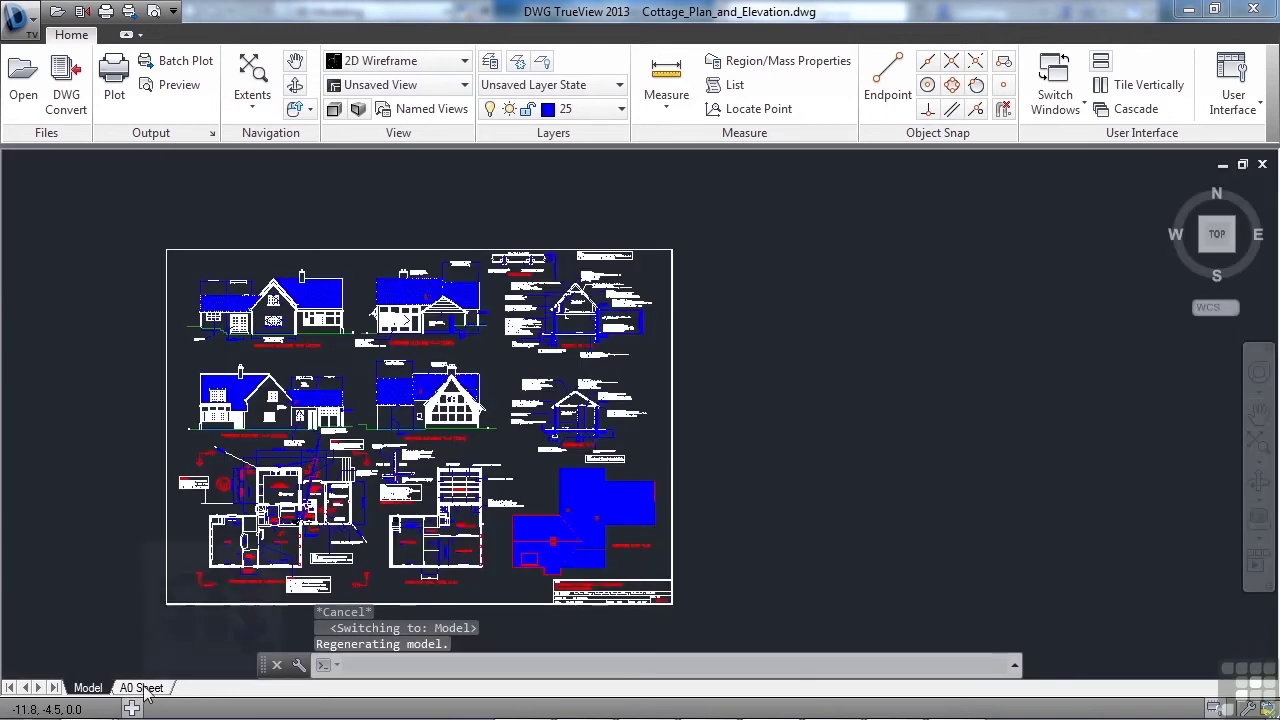
left_click(141, 688)
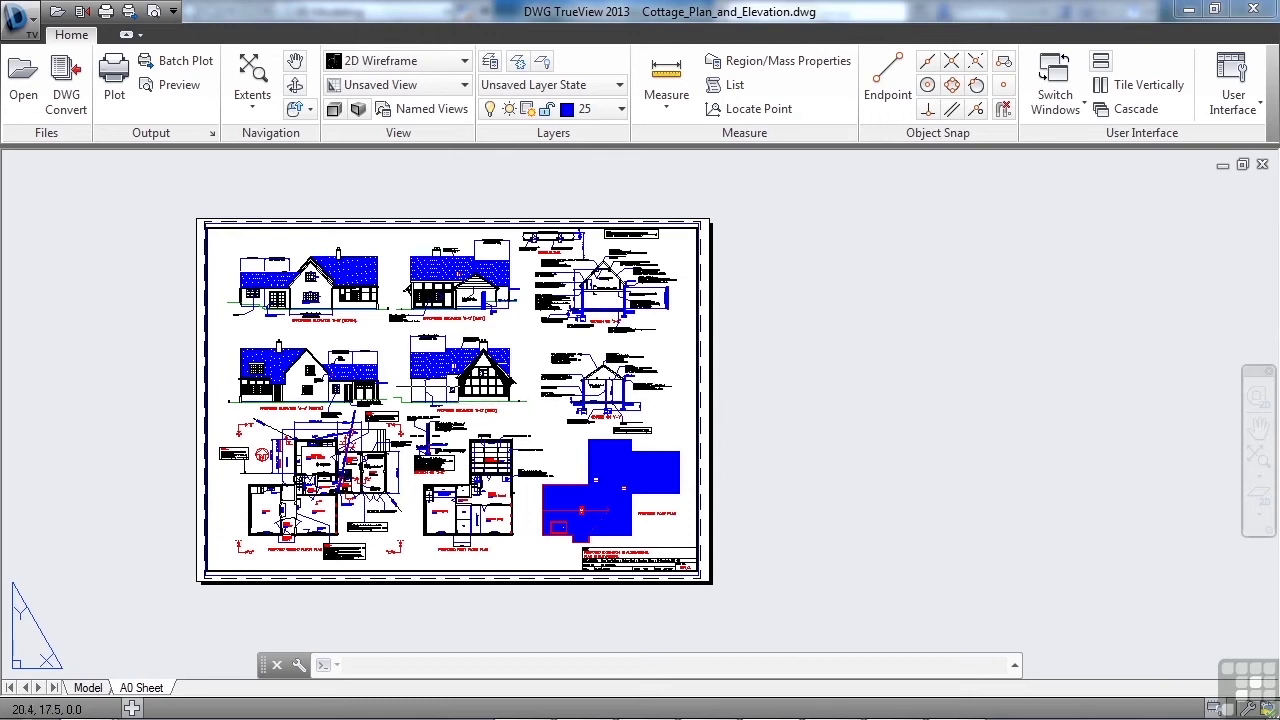
mouse_move(409, 369)
middle_mouse_down()
mouse_move(755, 350)
mouse_move(641, 347)
middle_mouse_up()
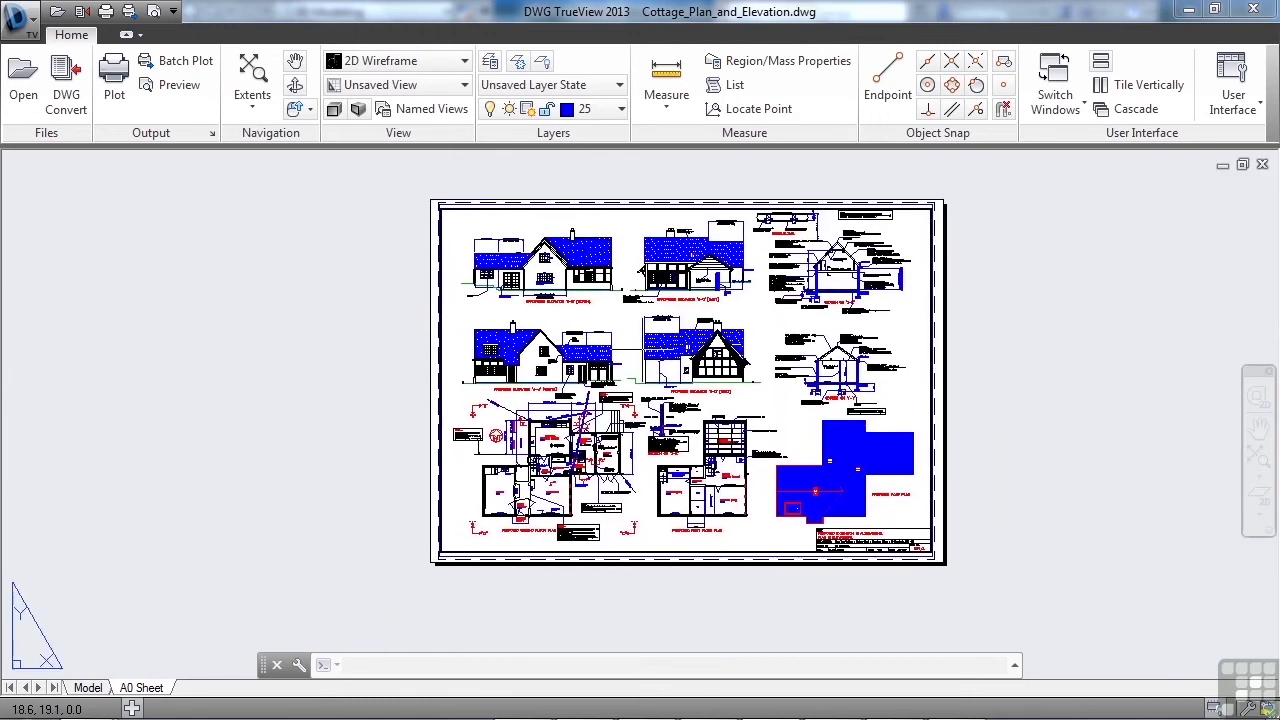
scroll(640, 261, "down", 2)
scroll(640, 261, "up", 2)
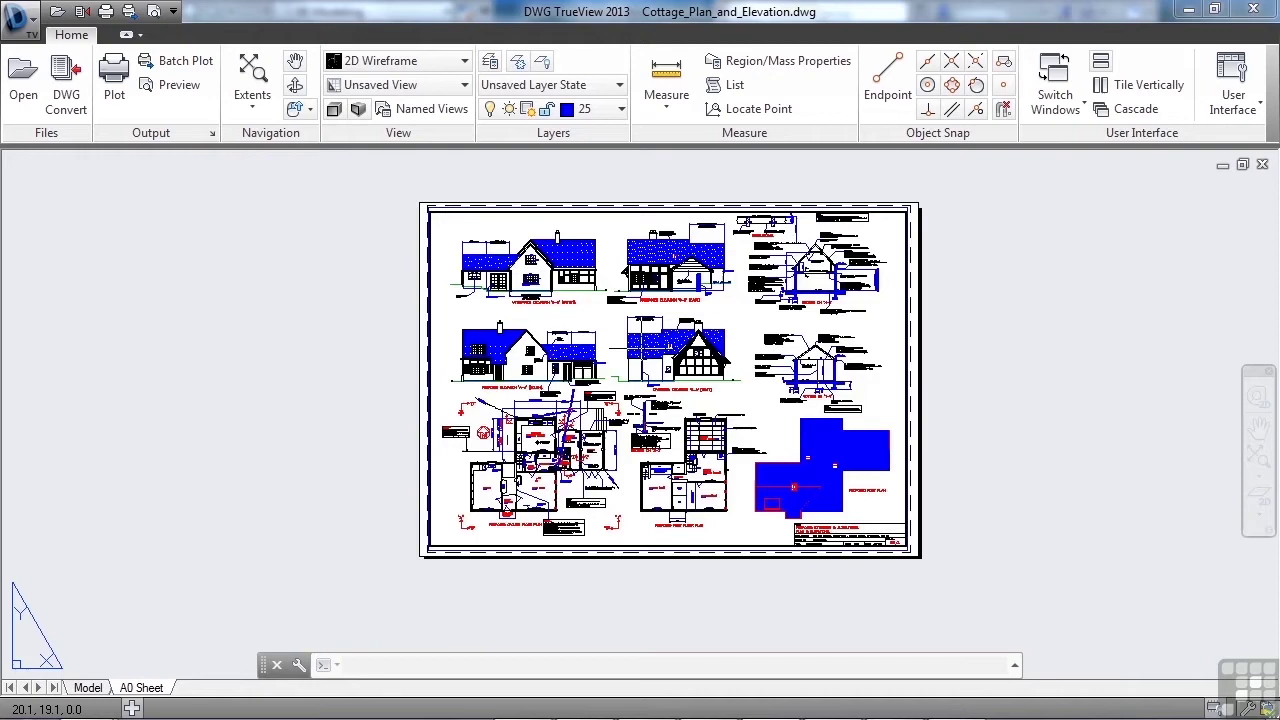
middle_click(640, 261)
middle_click(640, 261)
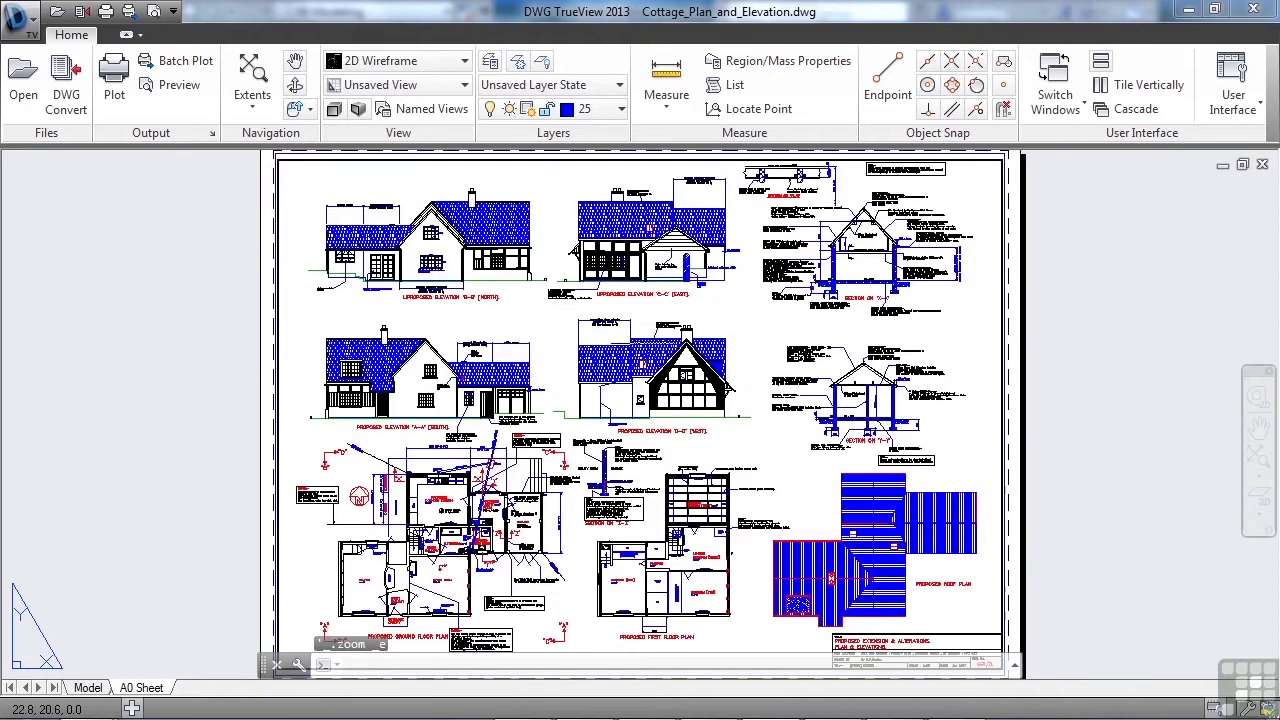
scroll(644, 338, "down", 2)
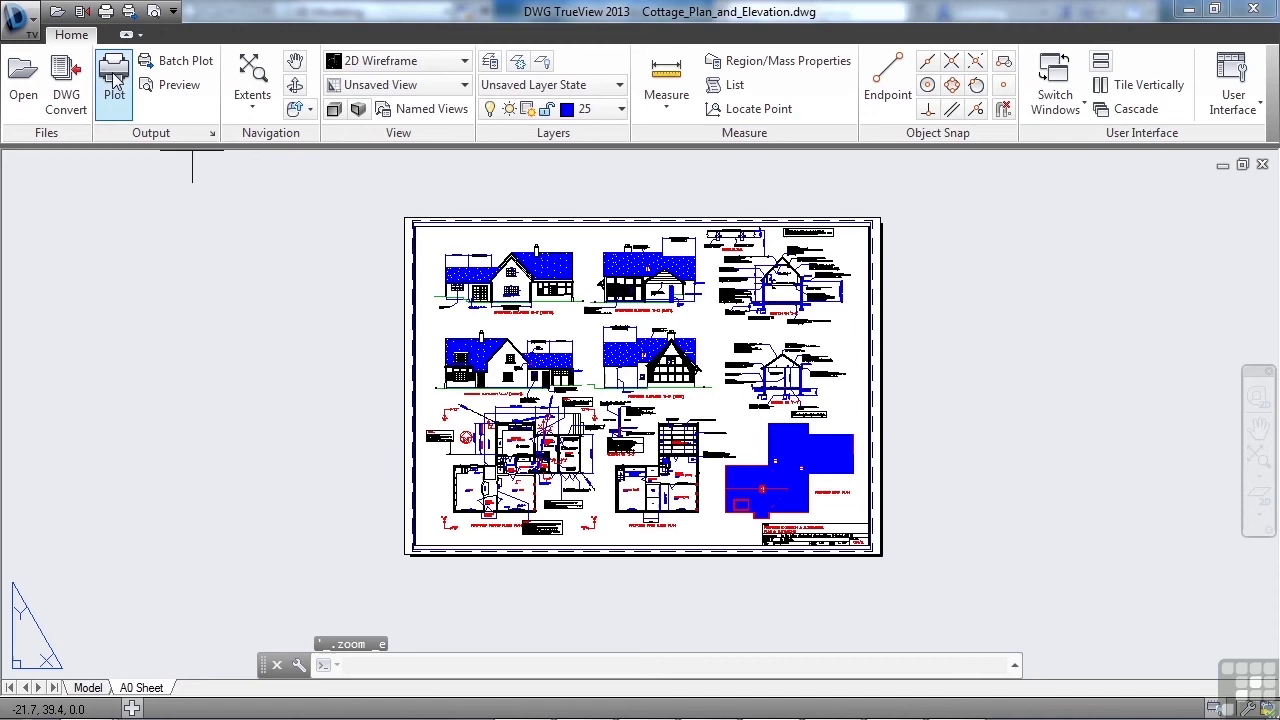
right_click(154, 38)
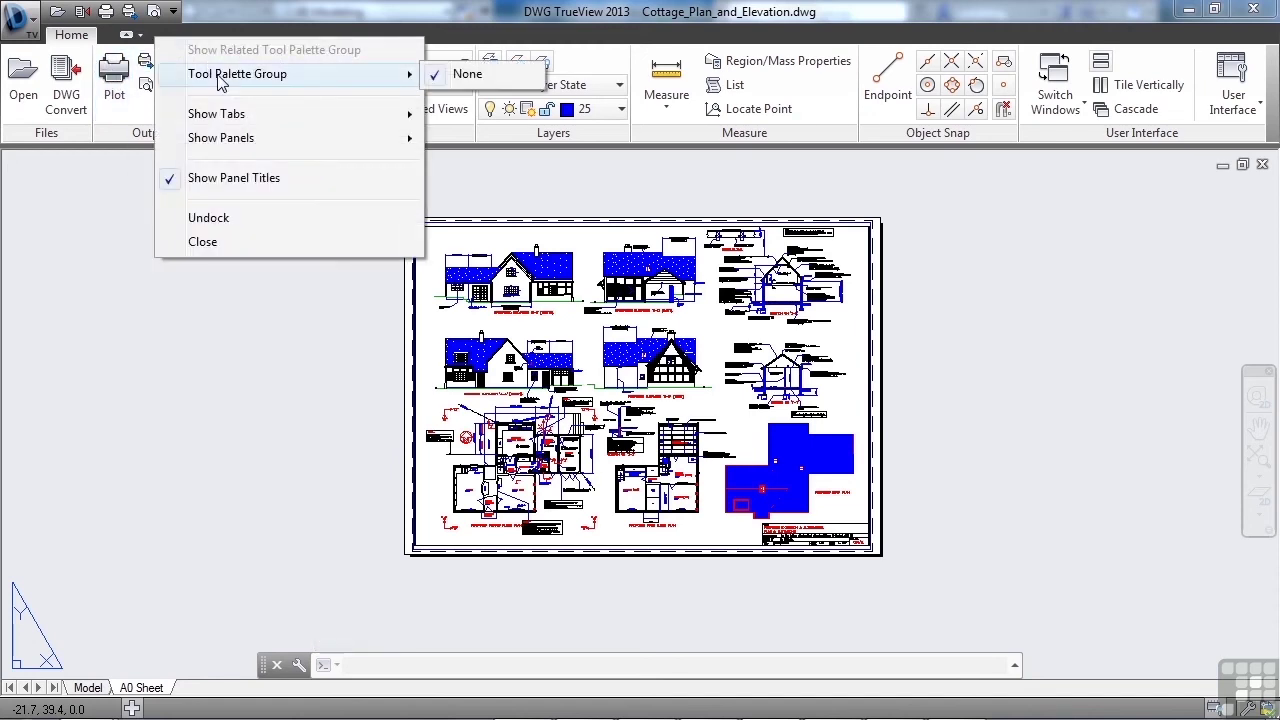
mouse_move(312, 149)
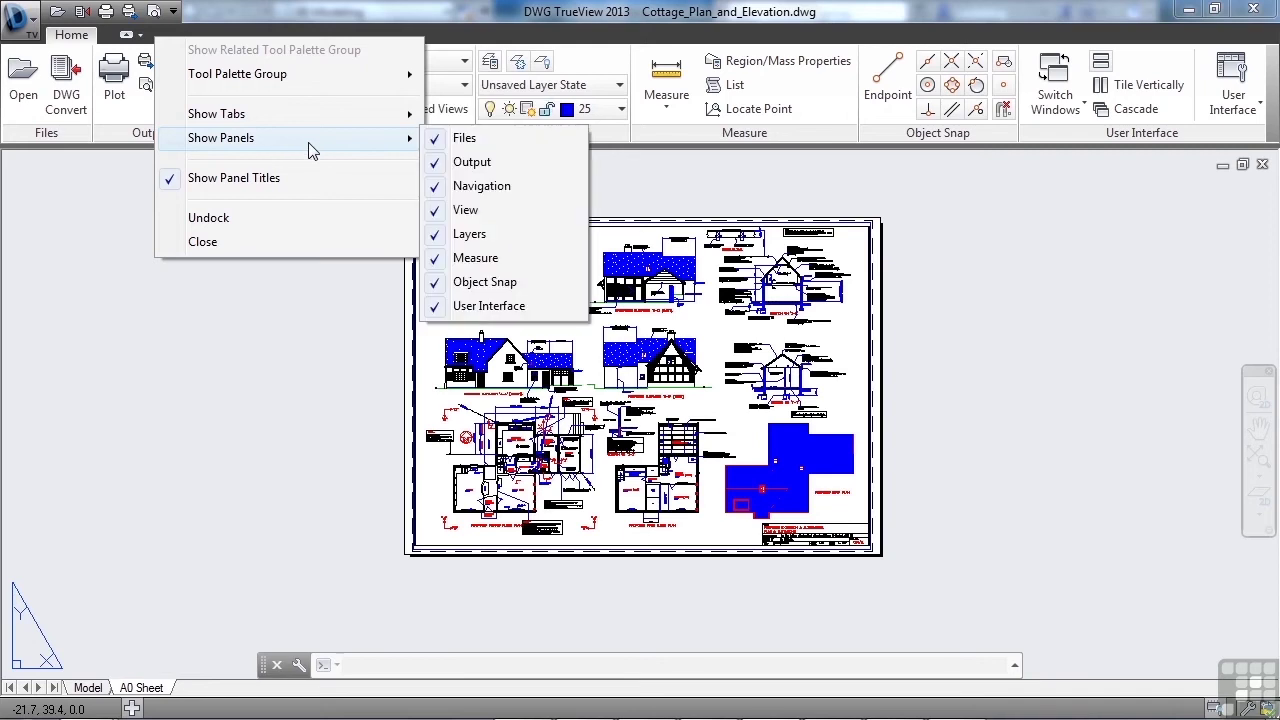
key("Escape")
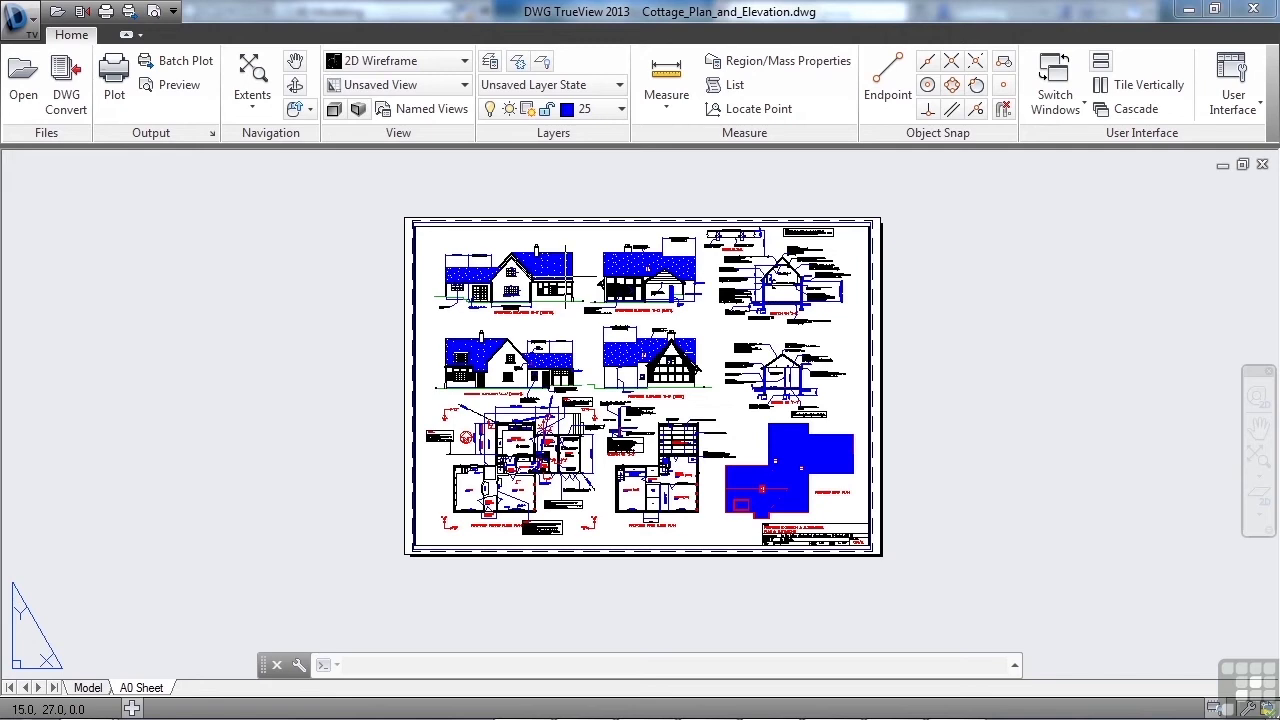
left_click(66, 94)
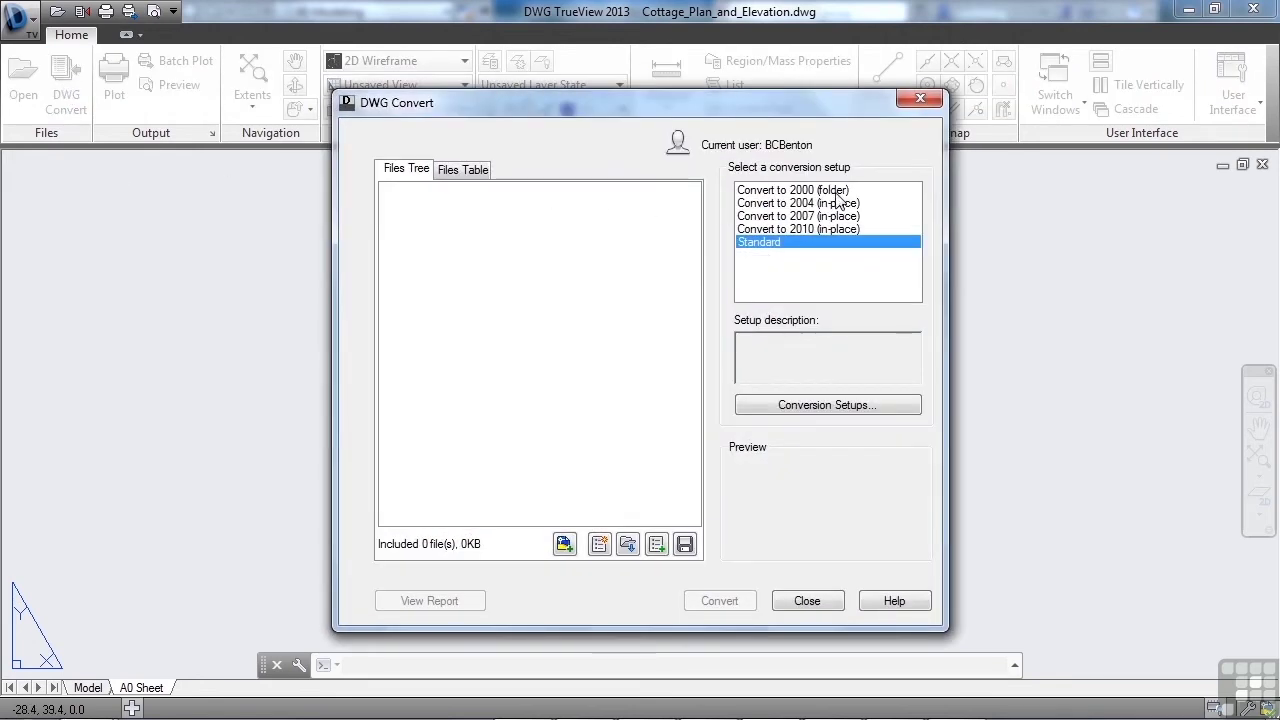
left_click(836, 192)
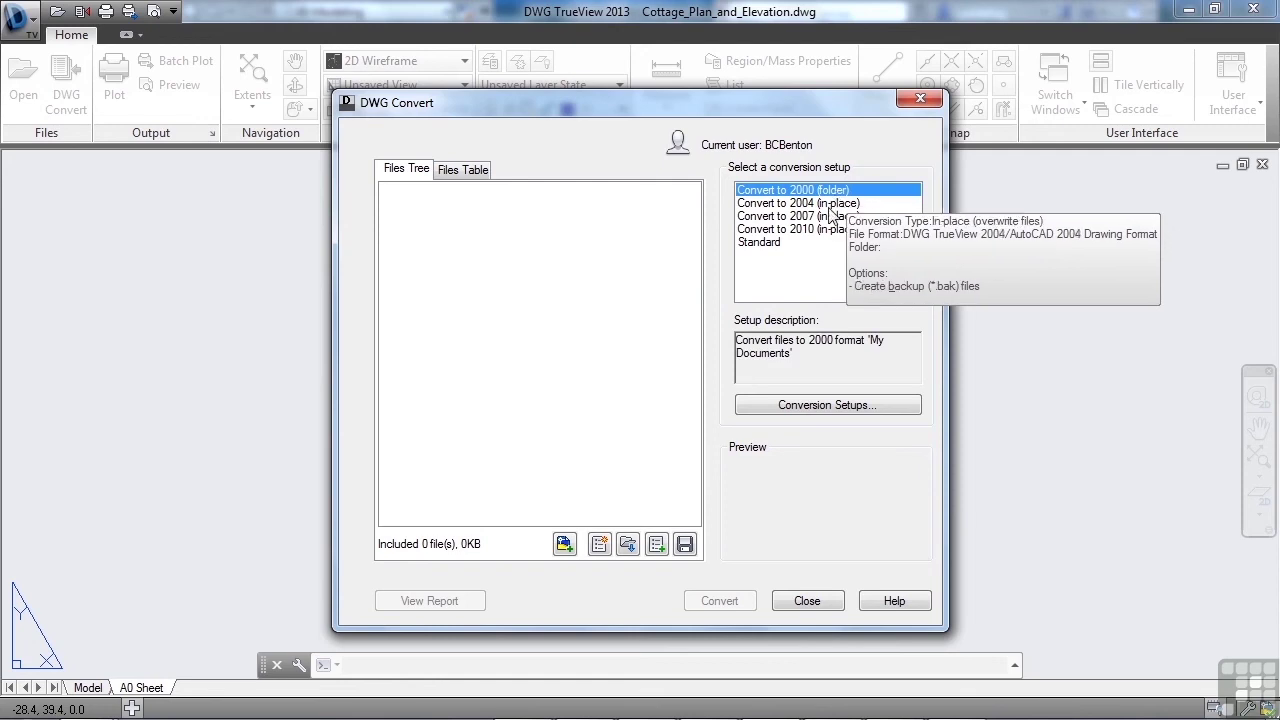
left_click(893, 216)
left_click(828, 208)
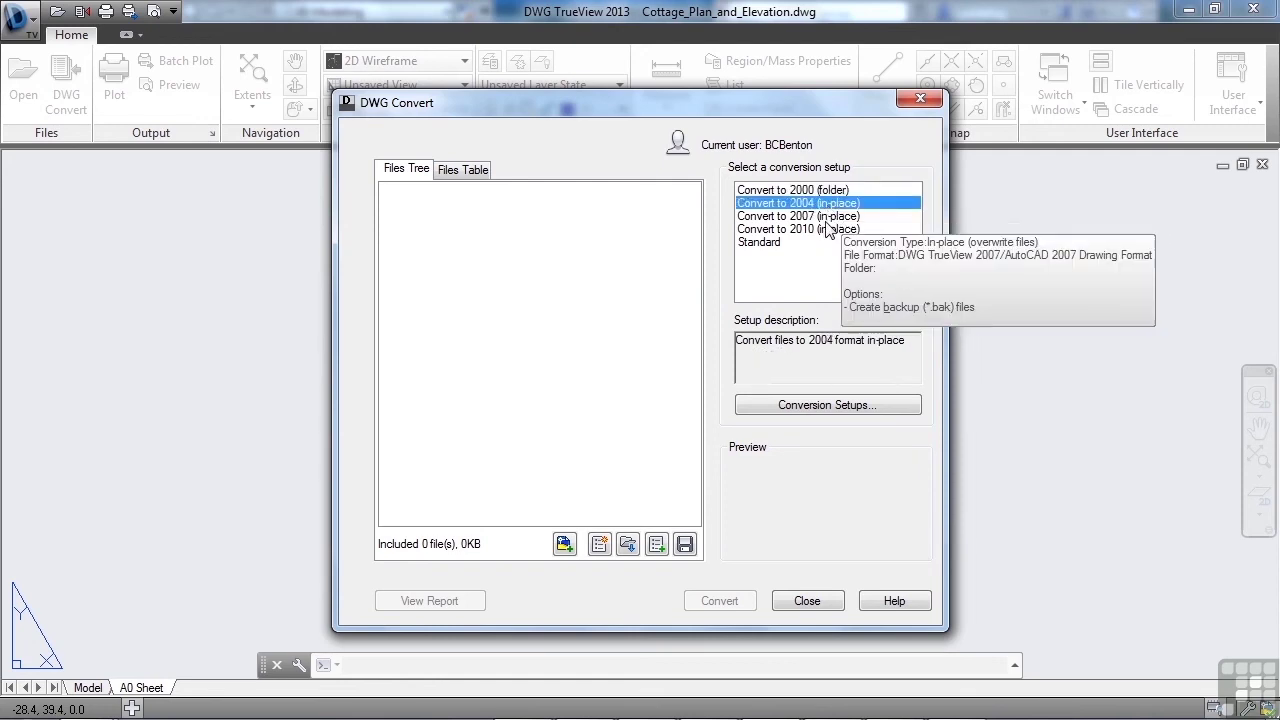
left_click(830, 217)
left_click(826, 230)
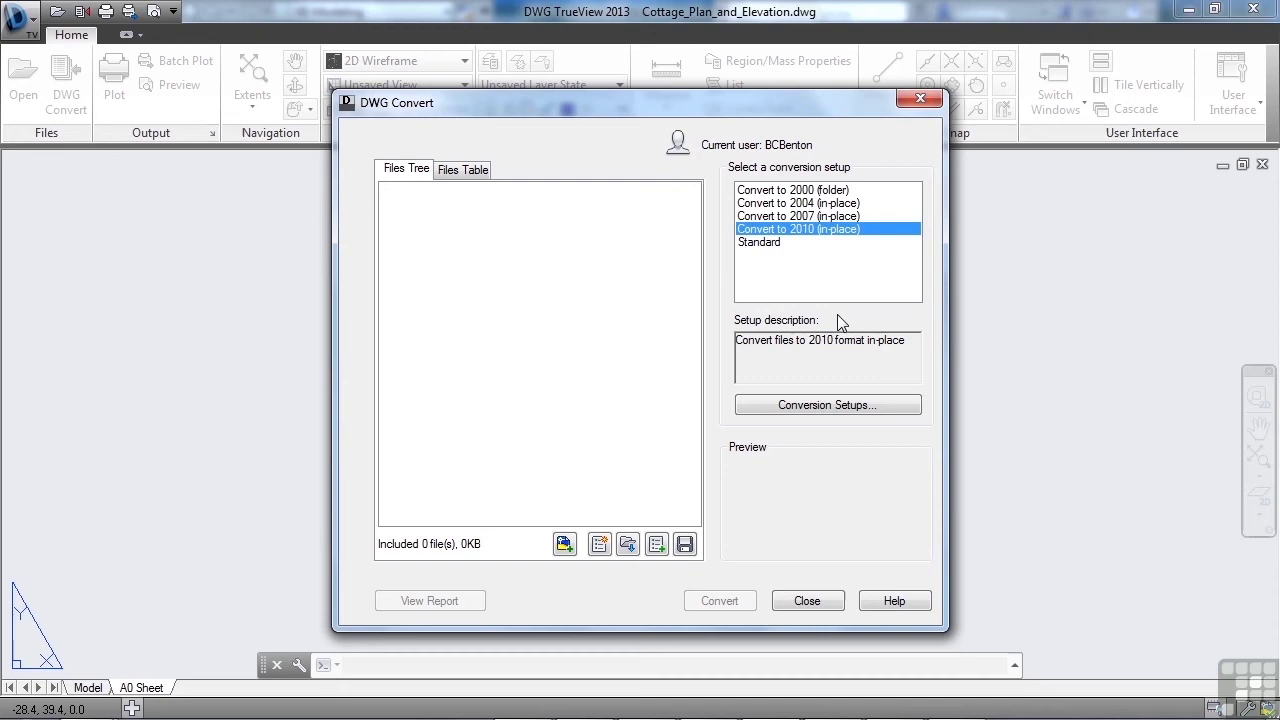
left_click(832, 406)
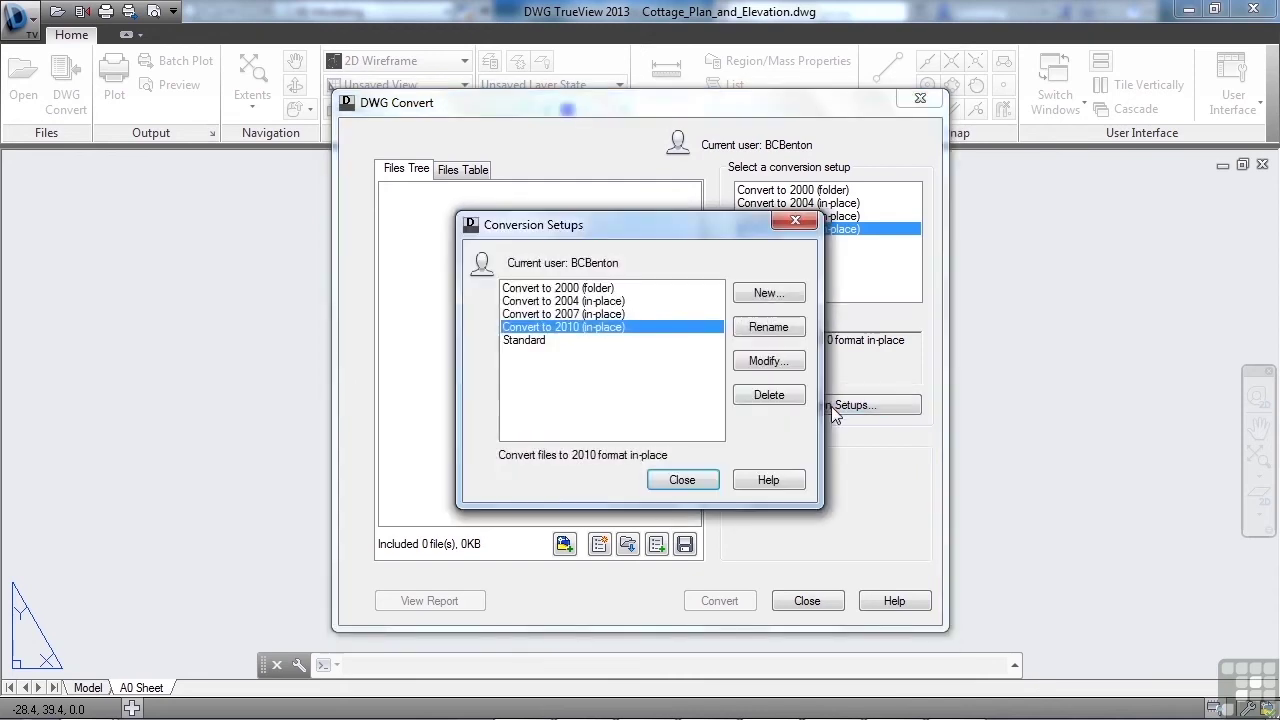
left_click(765, 361)
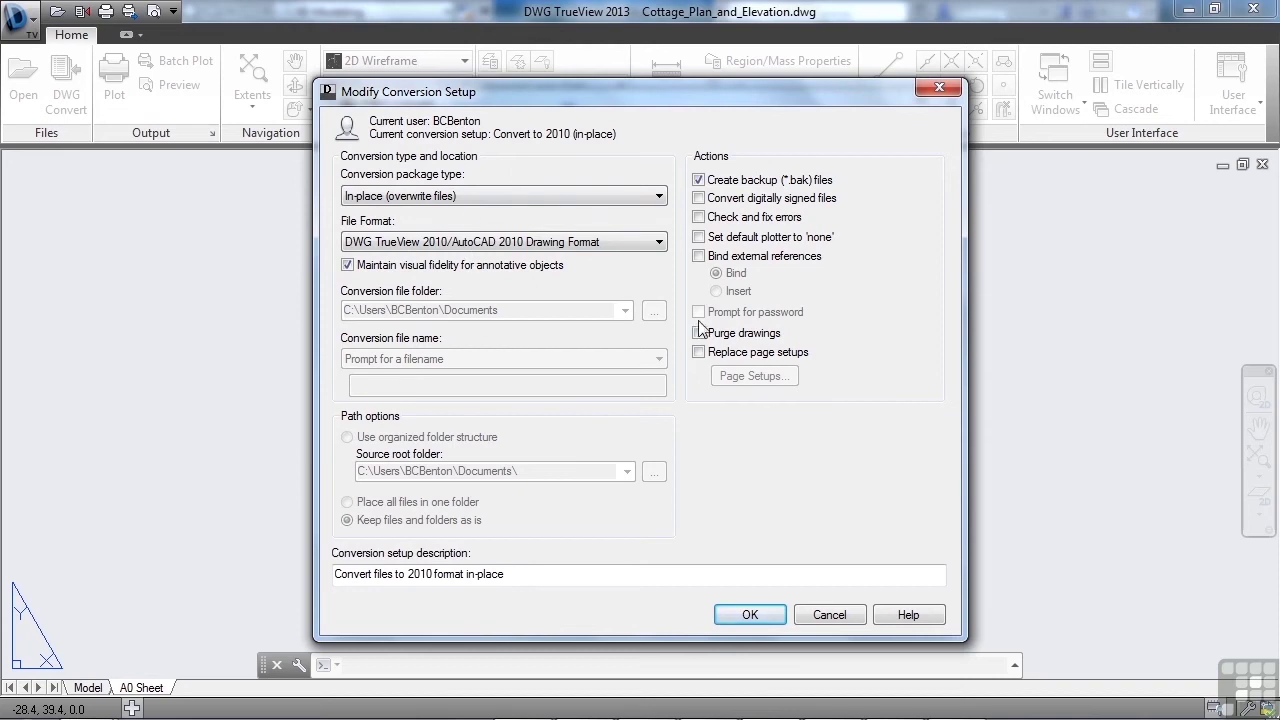
left_click(828, 615)
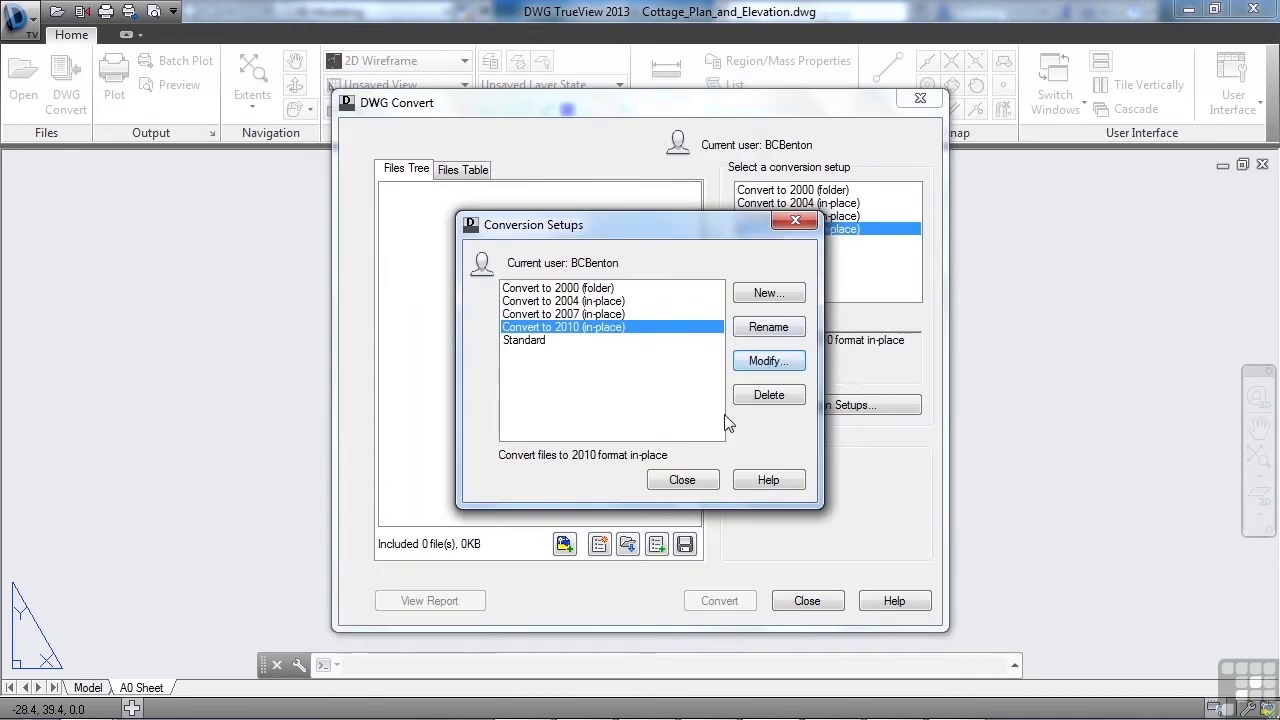
left_click(698, 483)
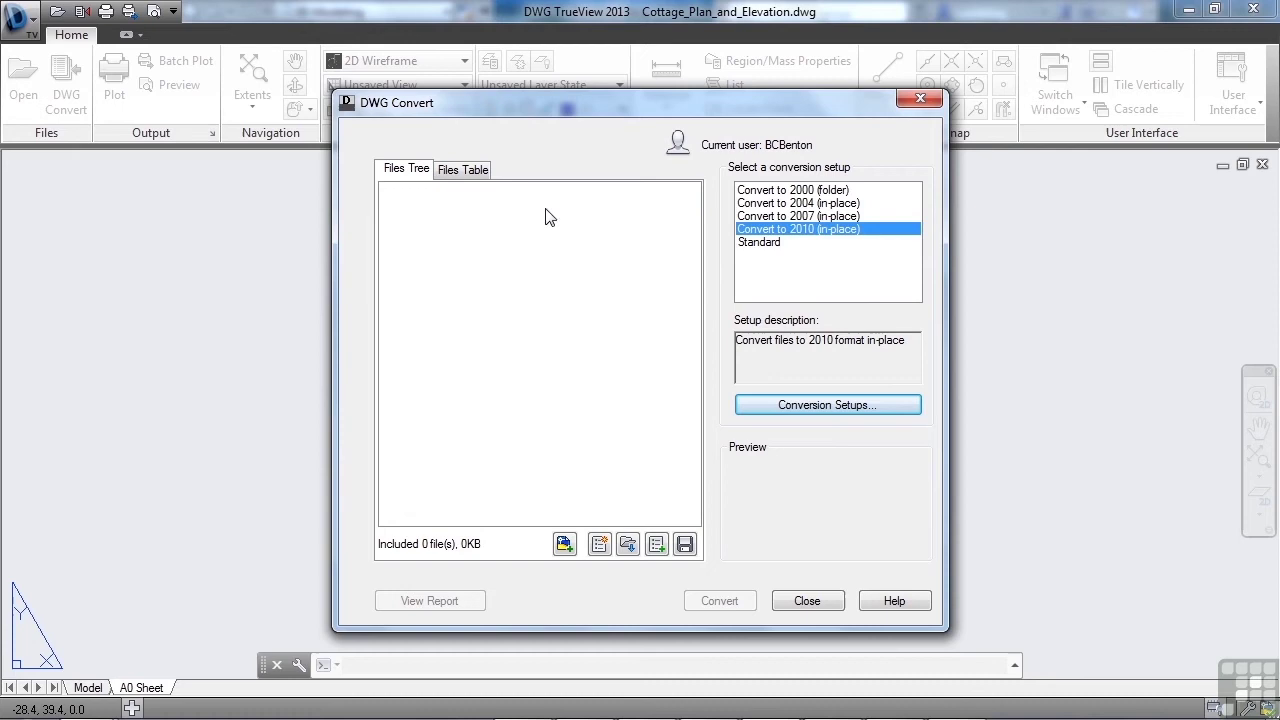
left_click(466, 176)
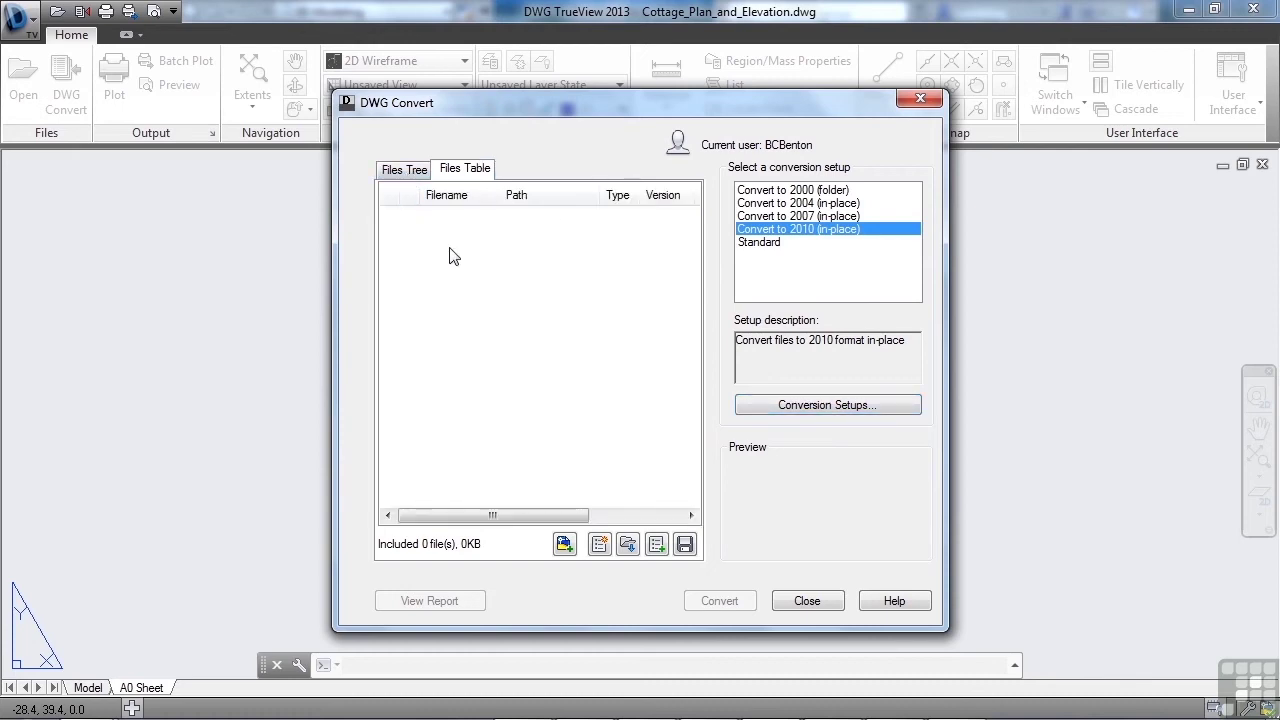
left_click(412, 180)
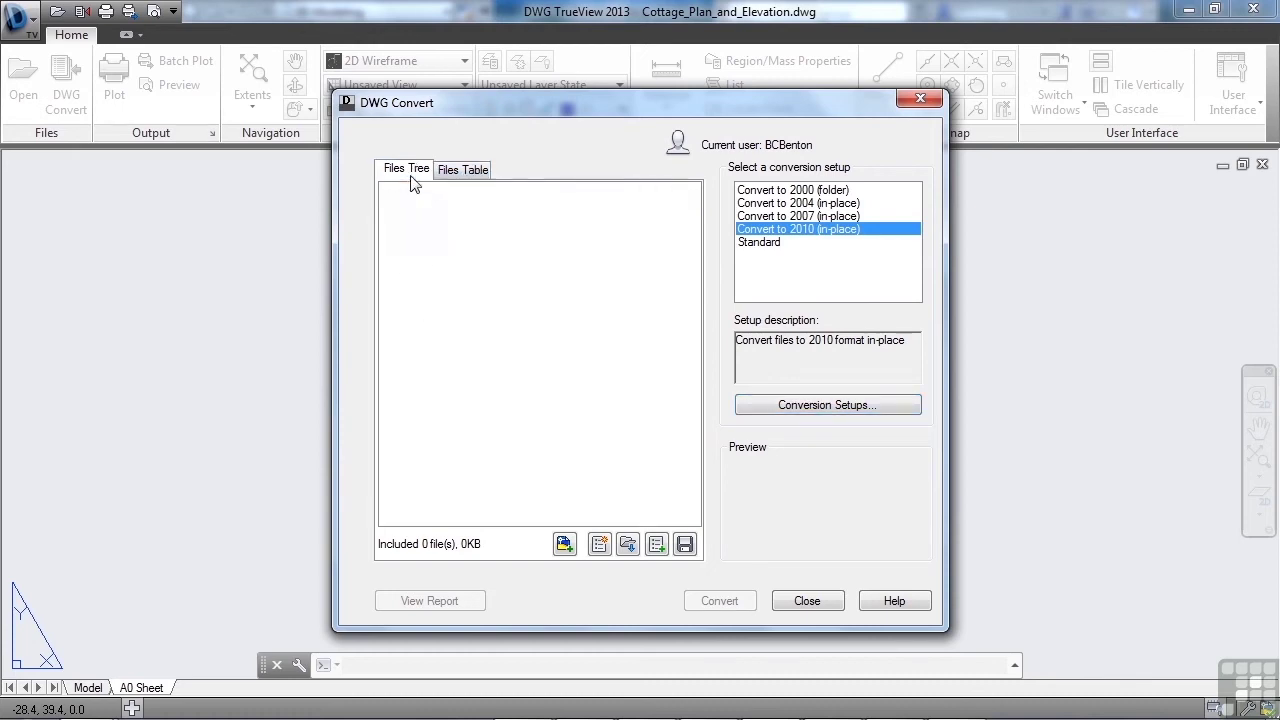
left_click(812, 602)
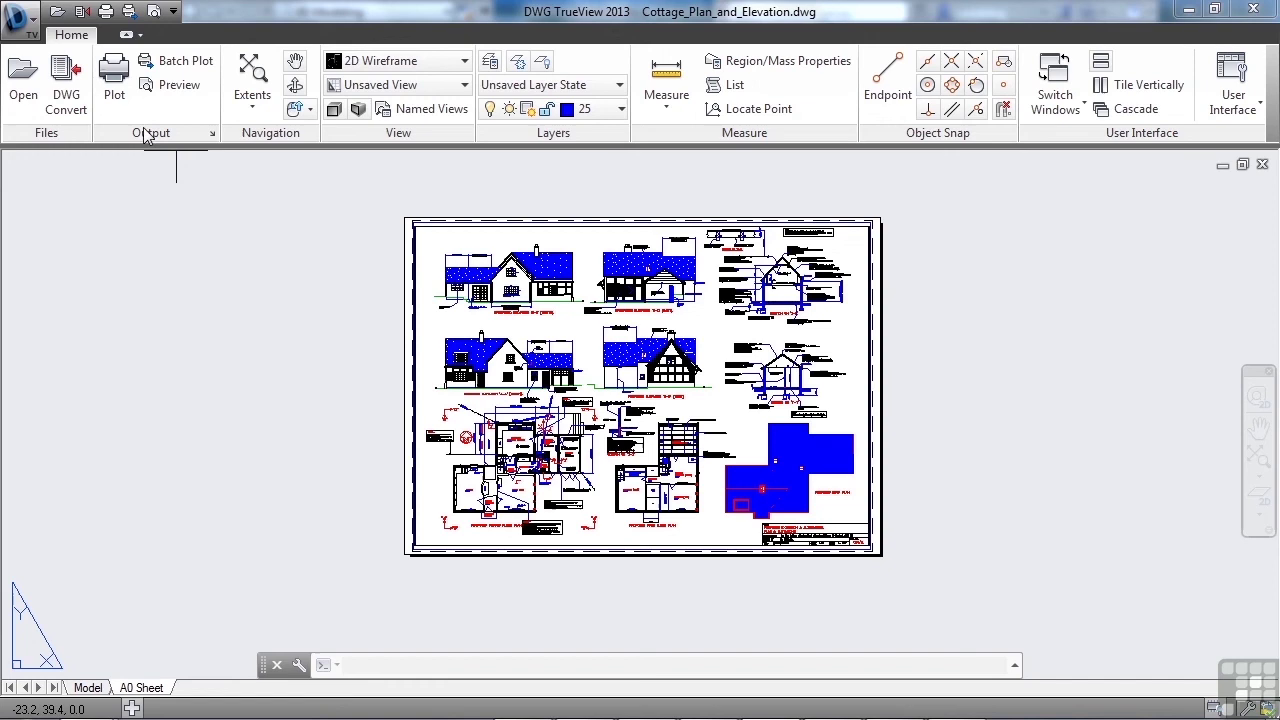
- Expand and cancel the Plot dialog, then open Batch Plot's Publish list of Model and A0 Sheet
left_click(114, 80)
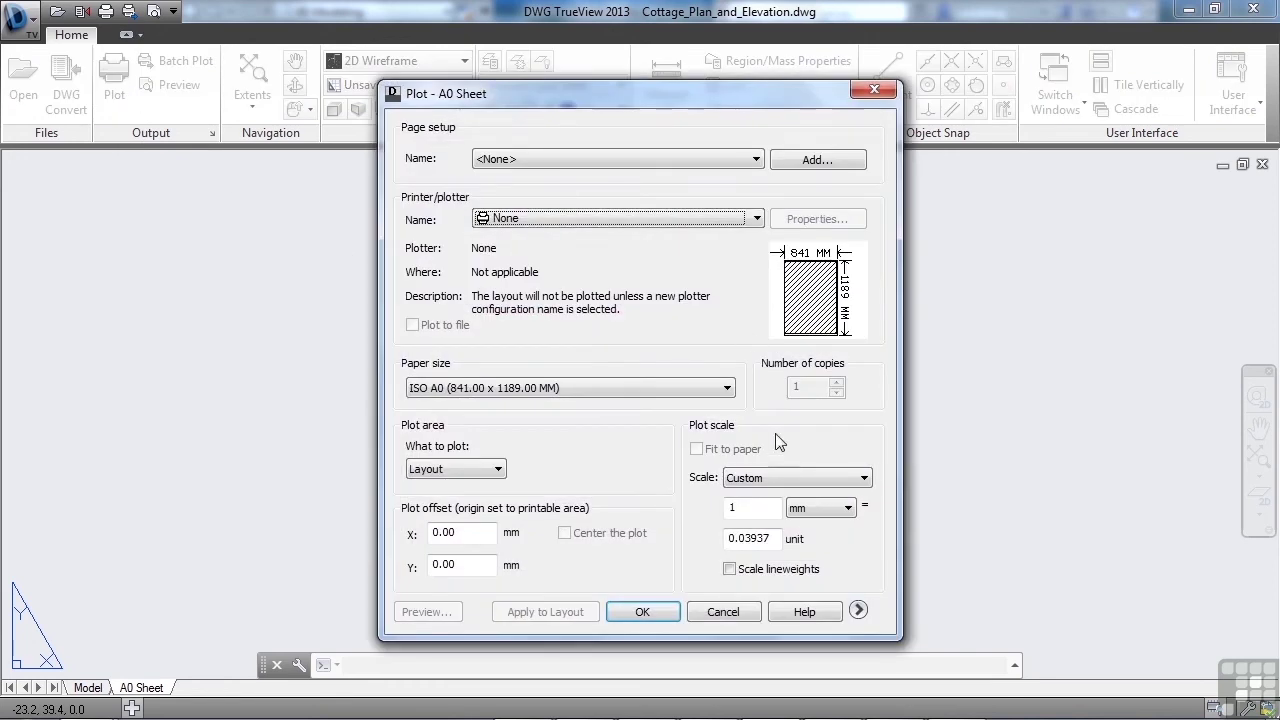
left_click(858, 610)
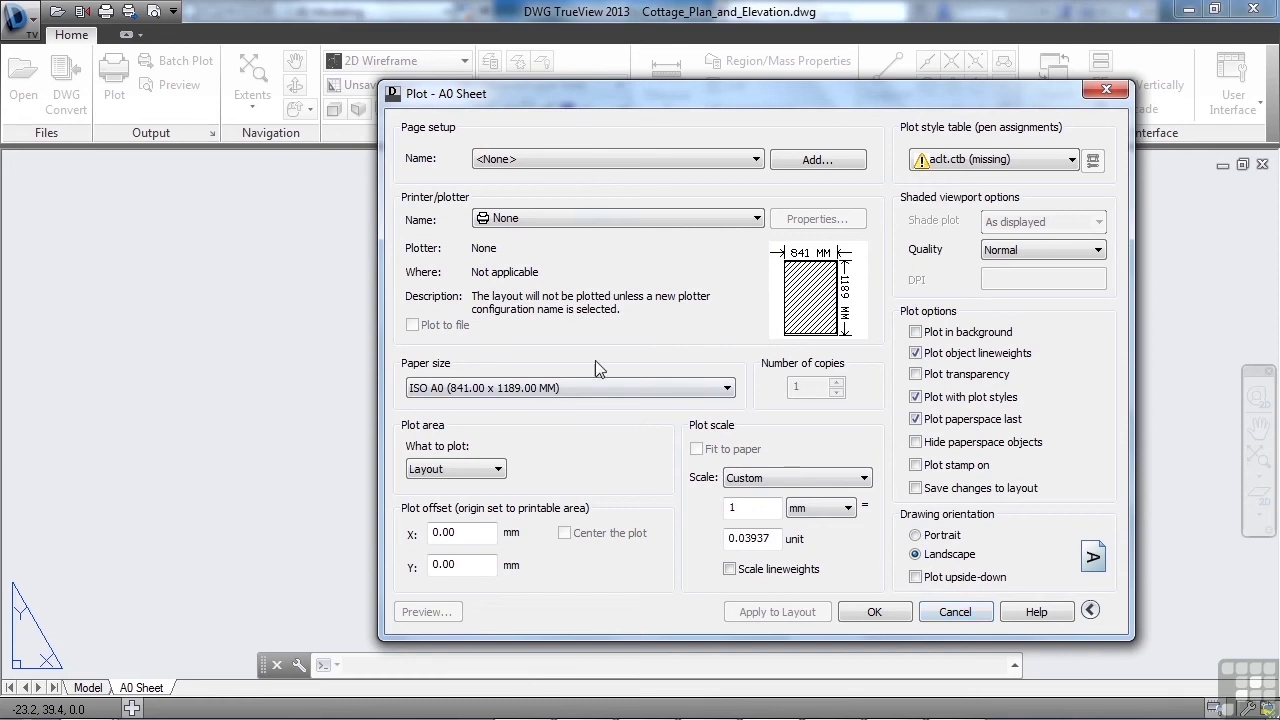
left_click(955, 611)
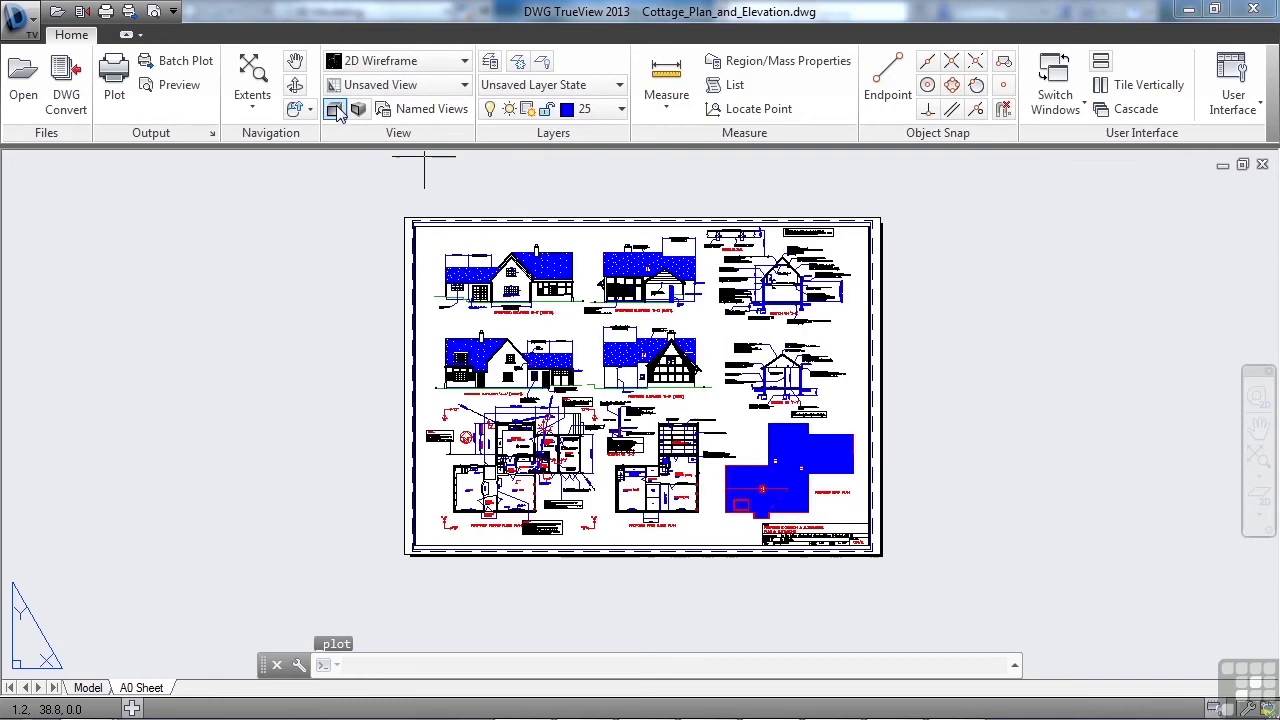
left_click(168, 60)
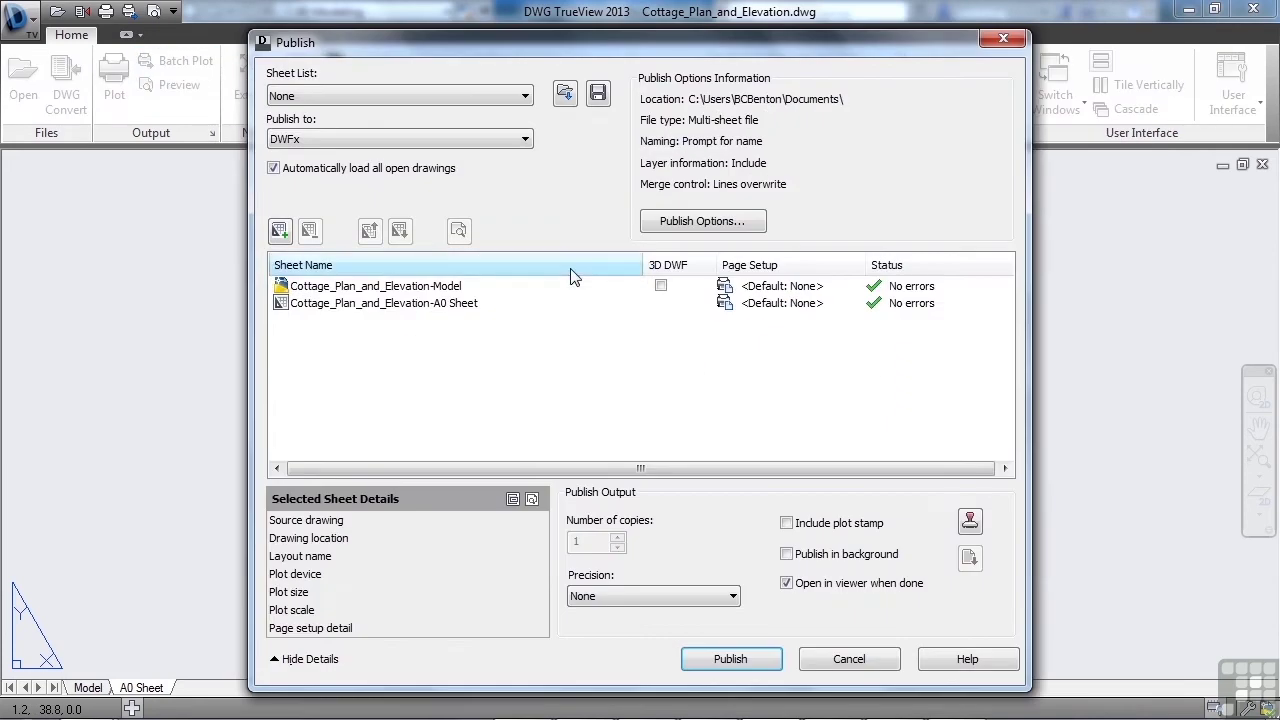
left_click(841, 658)
left_click(738, 381)
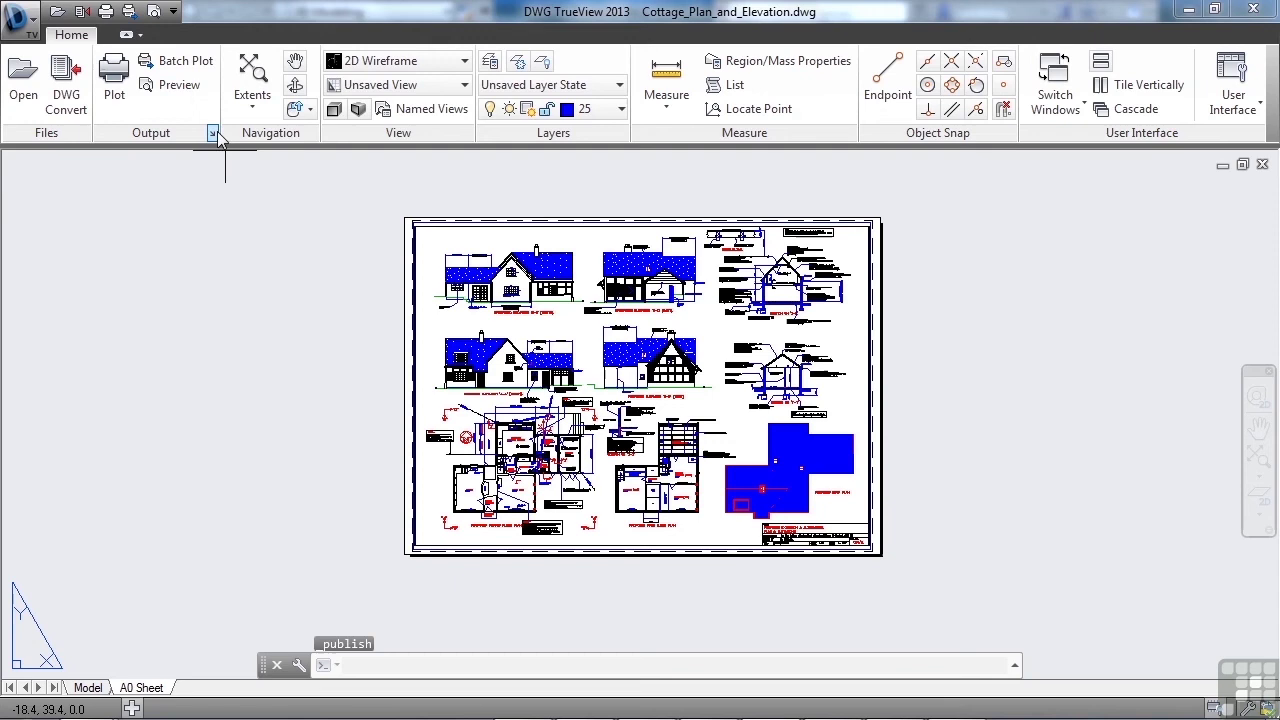
left_click(213, 133)
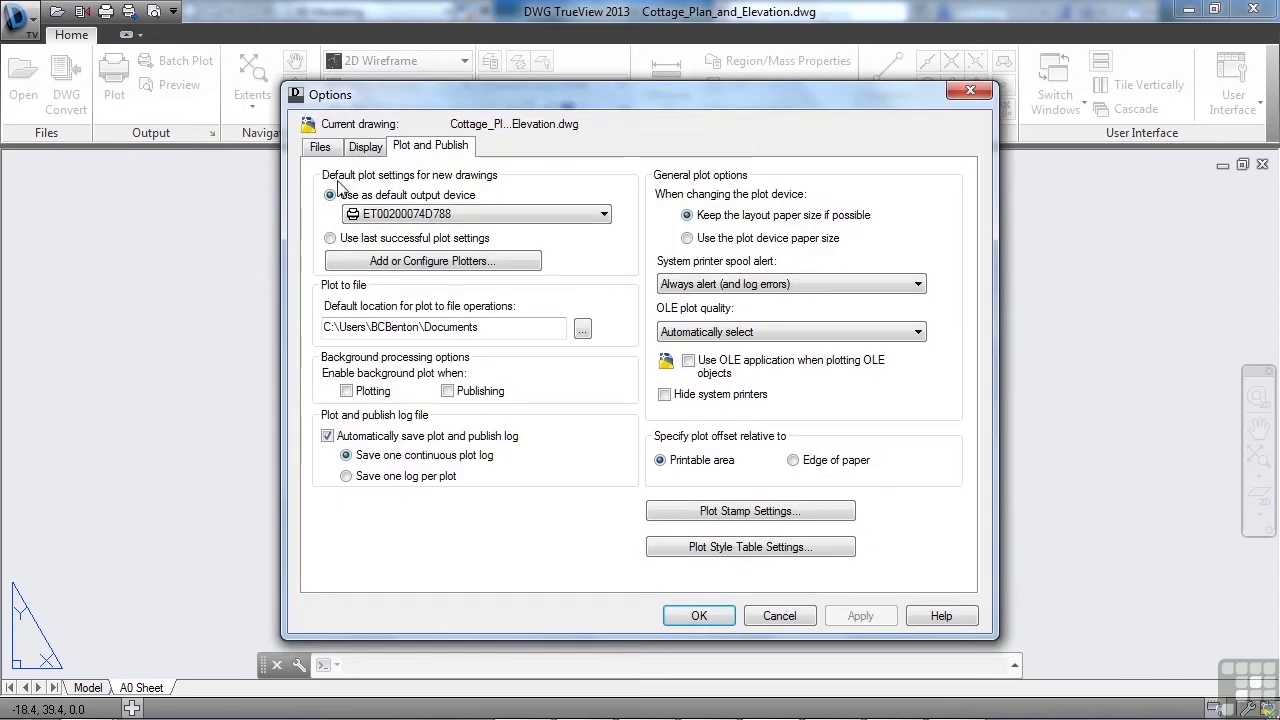
left_click(528, 262)
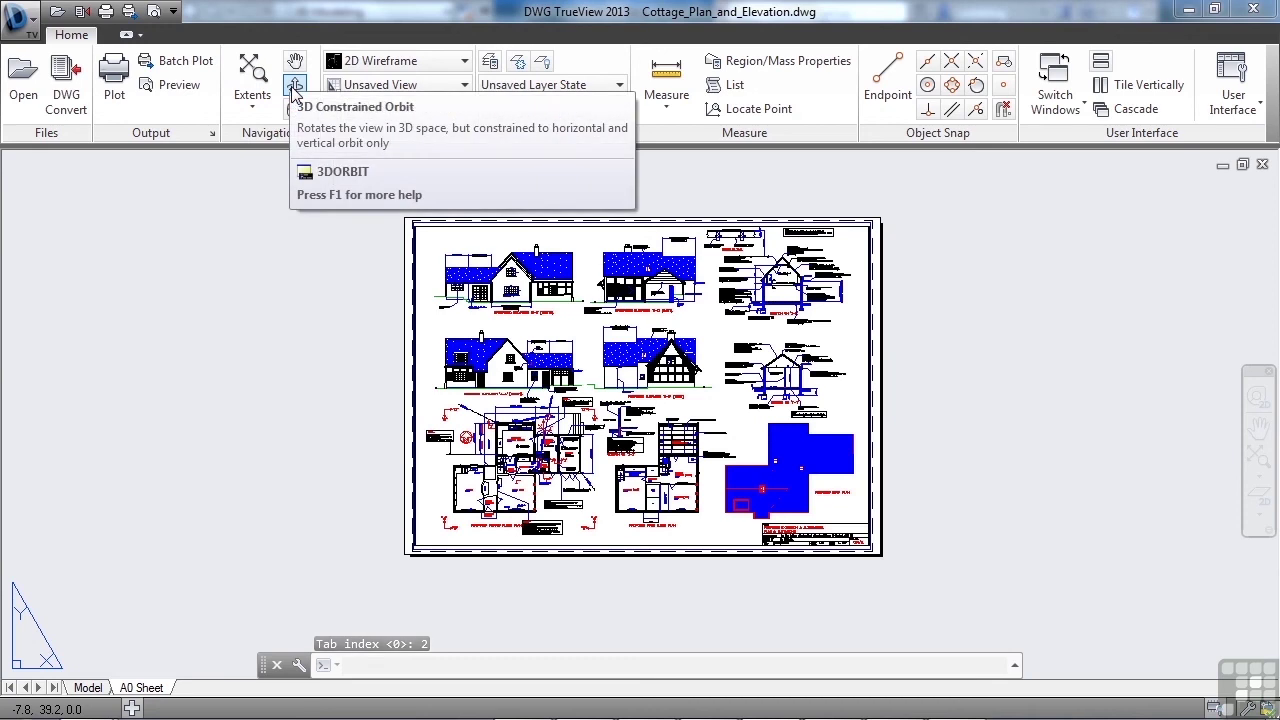
- Look through the Extents and wheel zoom options, then zoom in on the roof and back out
left_click(253, 106)
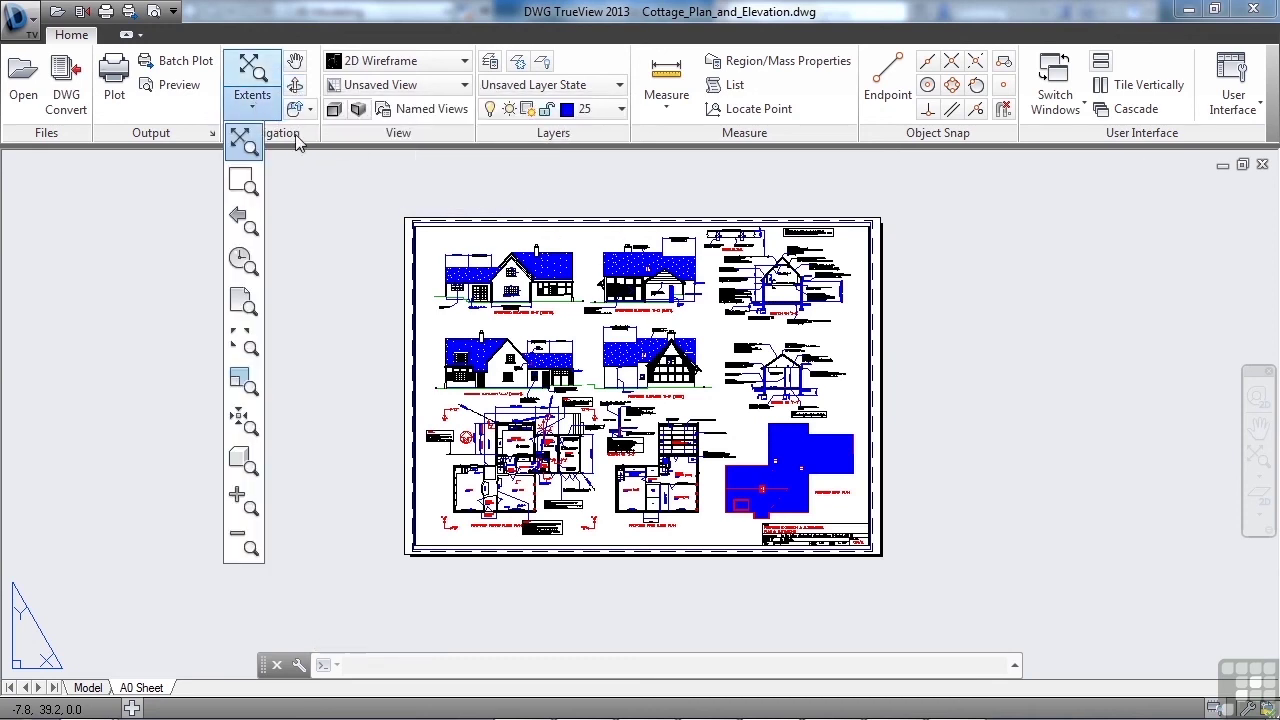
left_click(310, 108)
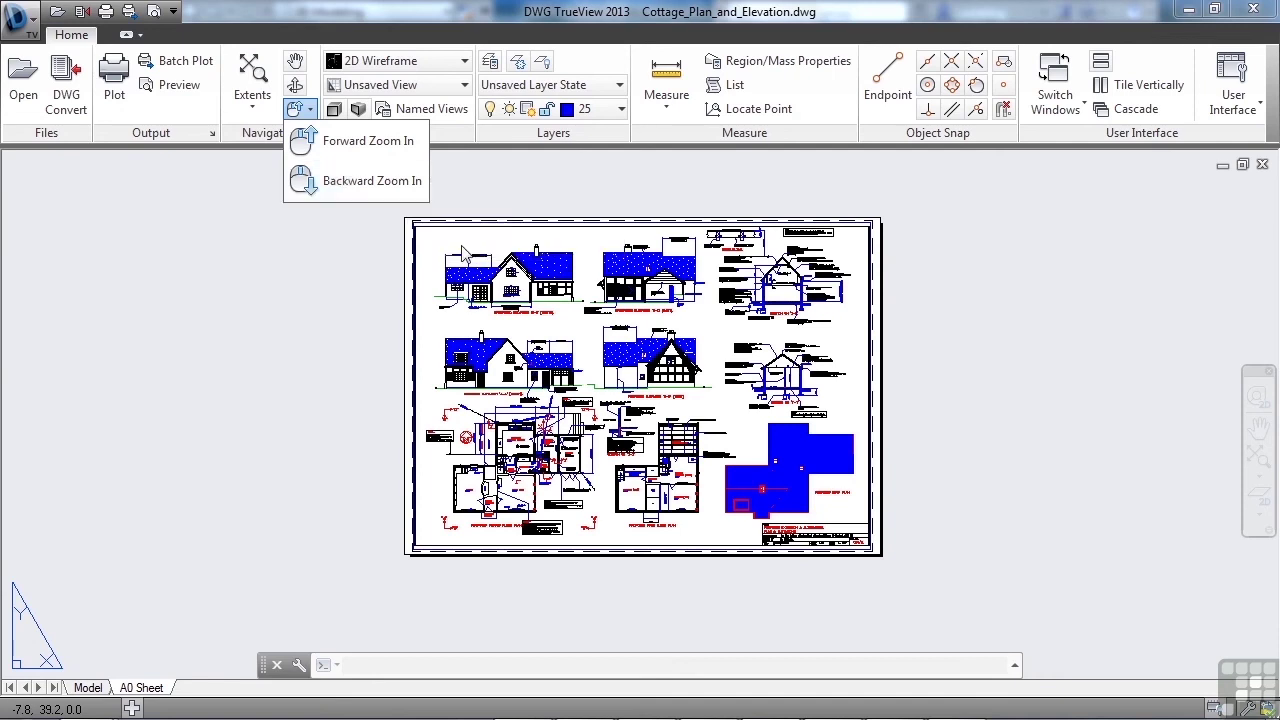
left_click(518, 274)
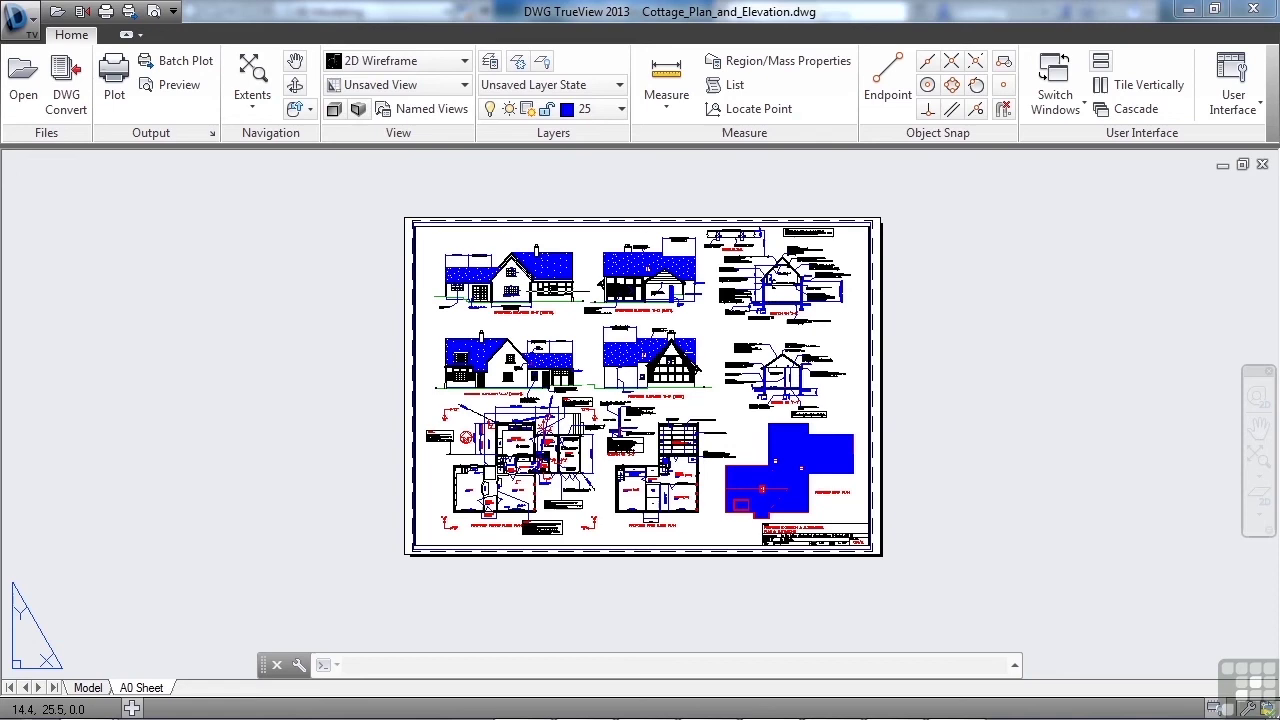
scroll(620, 370, "up", 2)
scroll(645, 355, "down", 4)
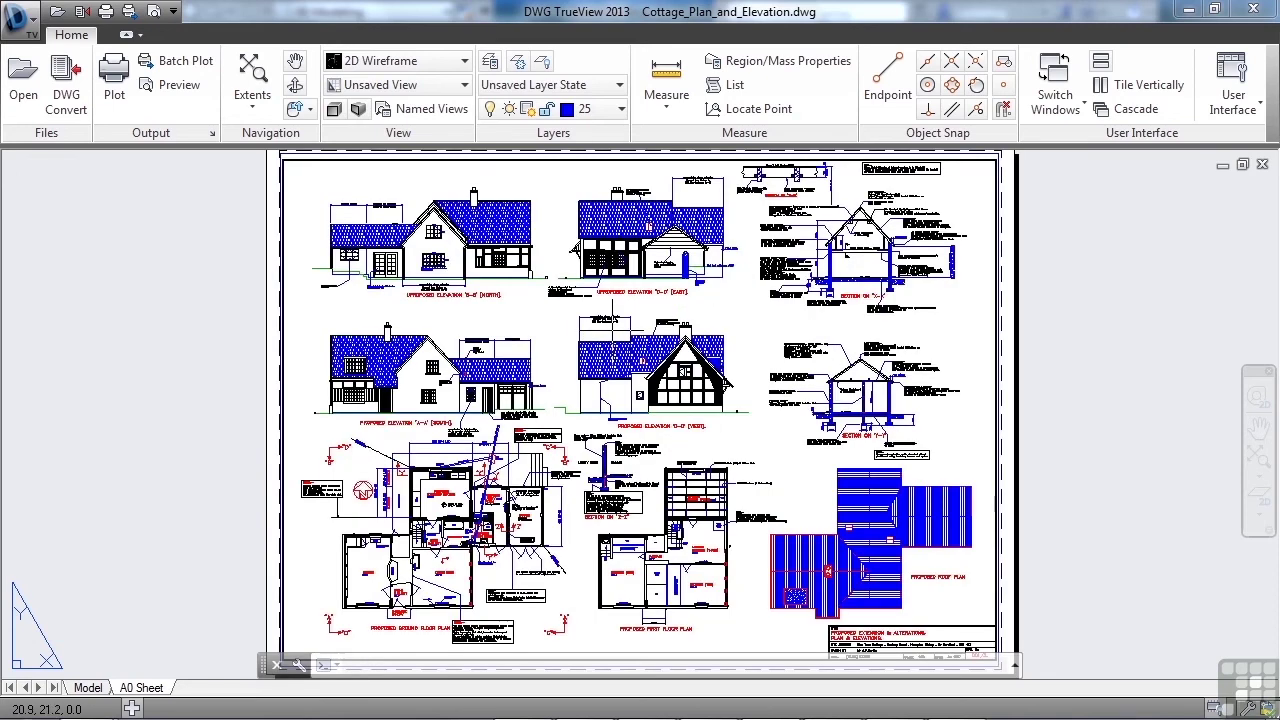
scroll(620, 340, "down", 4)
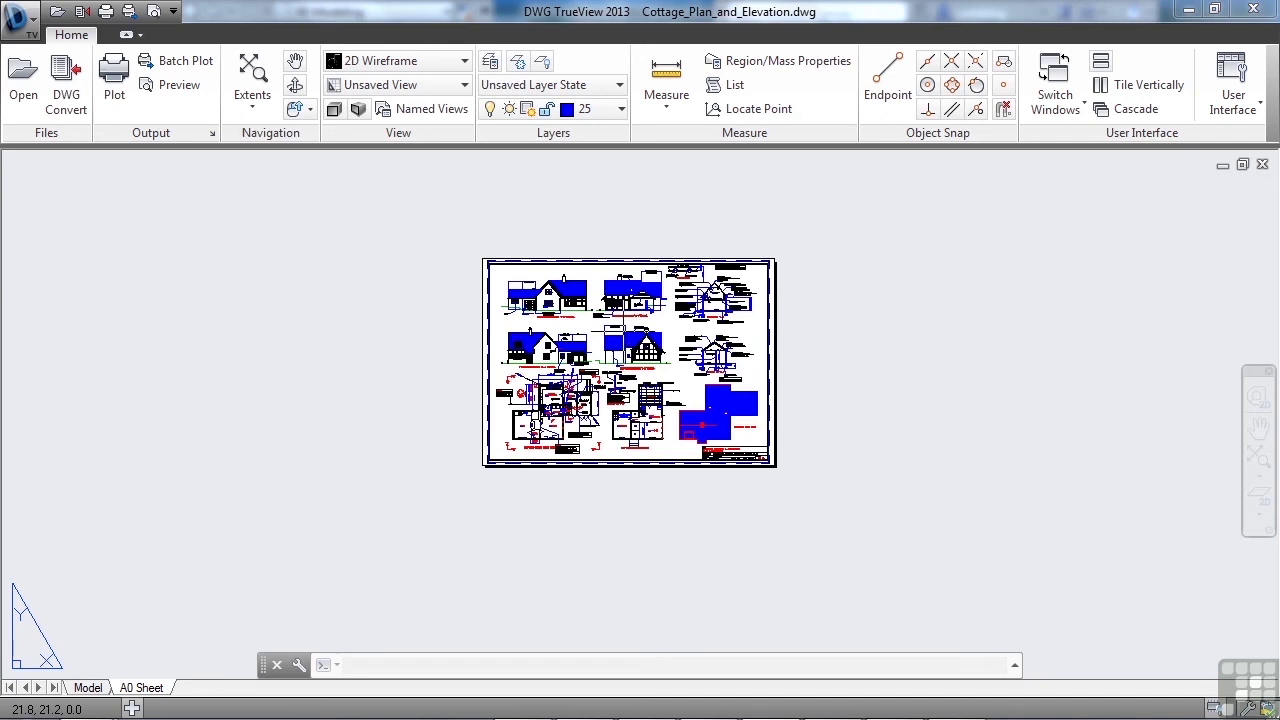
scroll(623, 335, "up", 8)
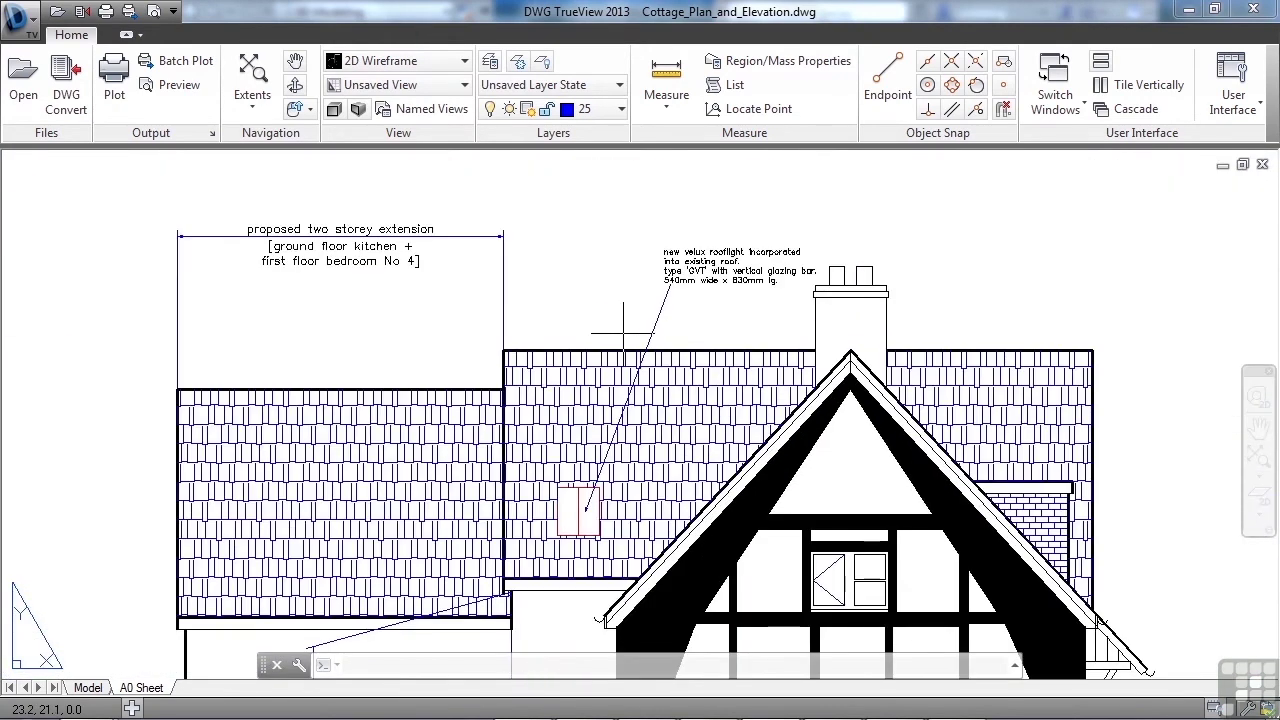
scroll(623, 335, "down", 8)
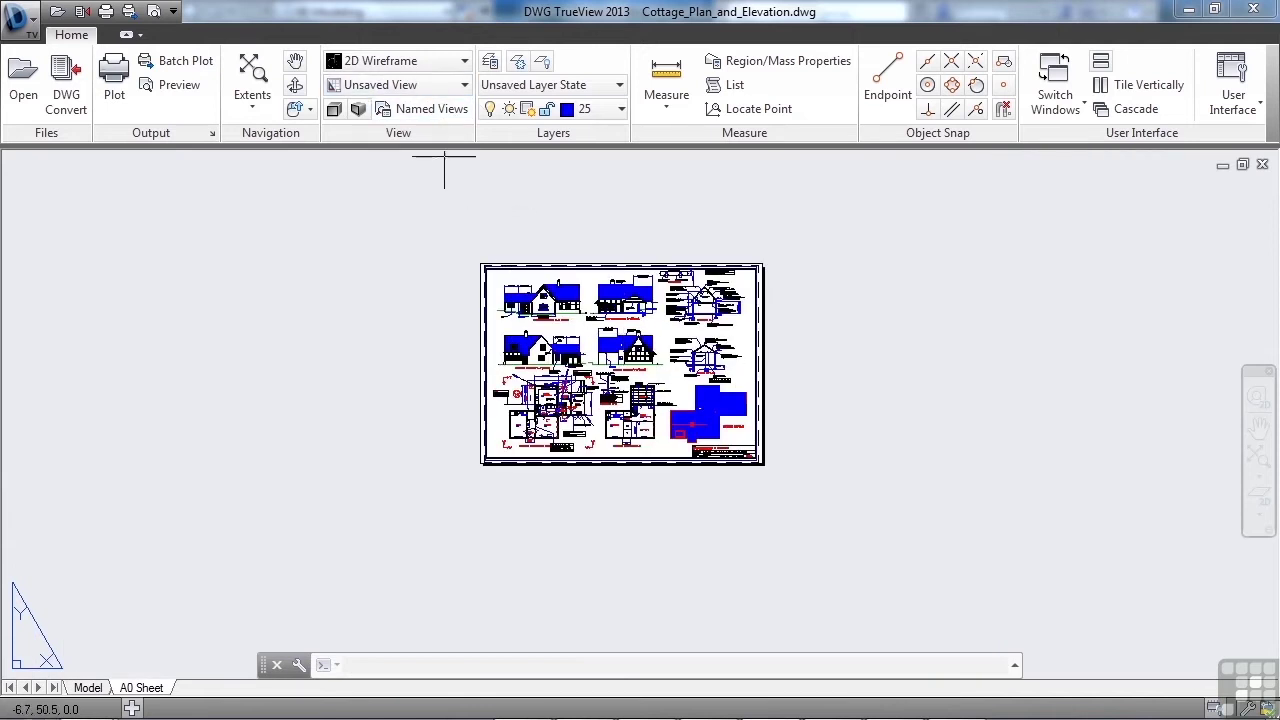
- Review the 14 layers with layer 25 current, then start a Measure distance
left_click(621, 110)
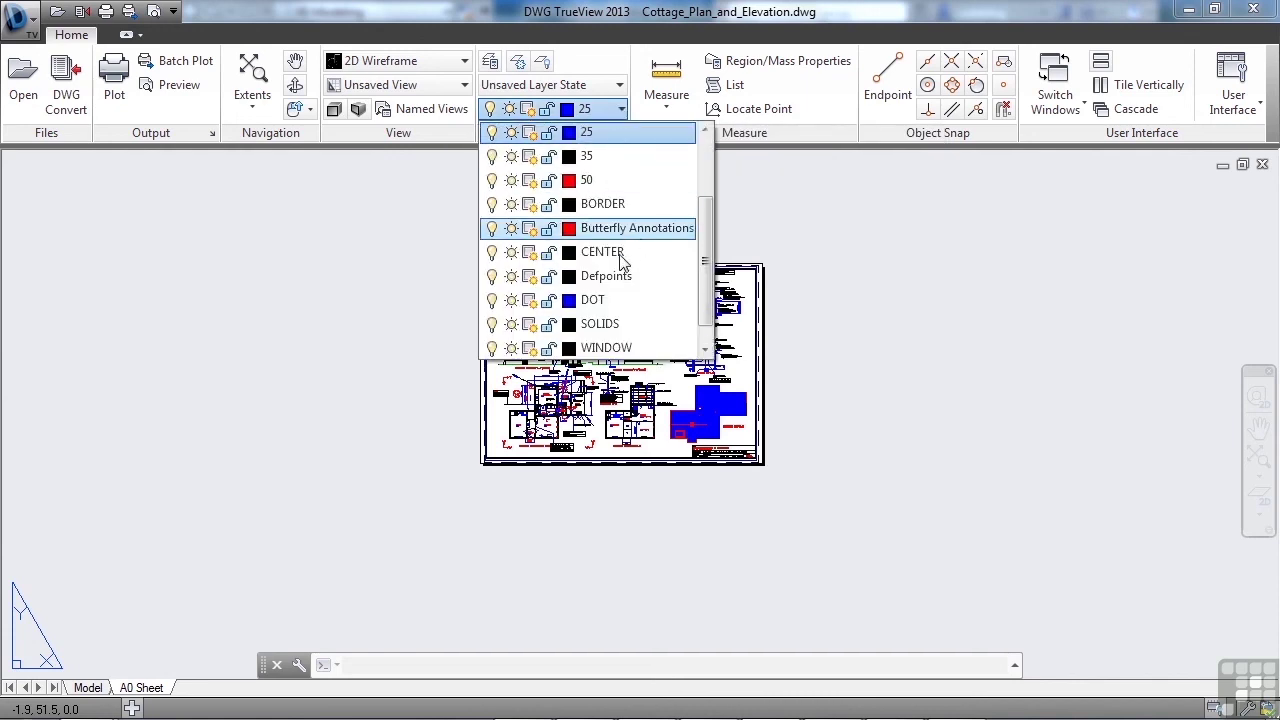
left_click_drag(705, 300, 706, 160)
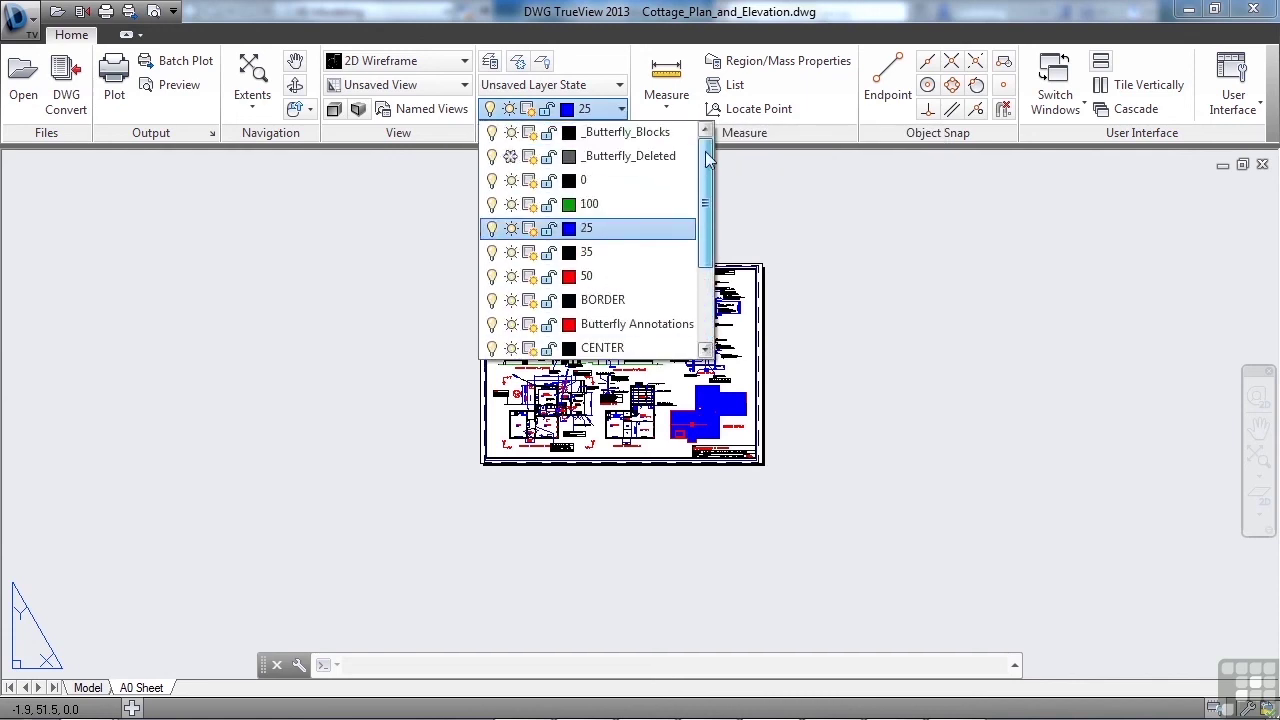
left_click(823, 304)
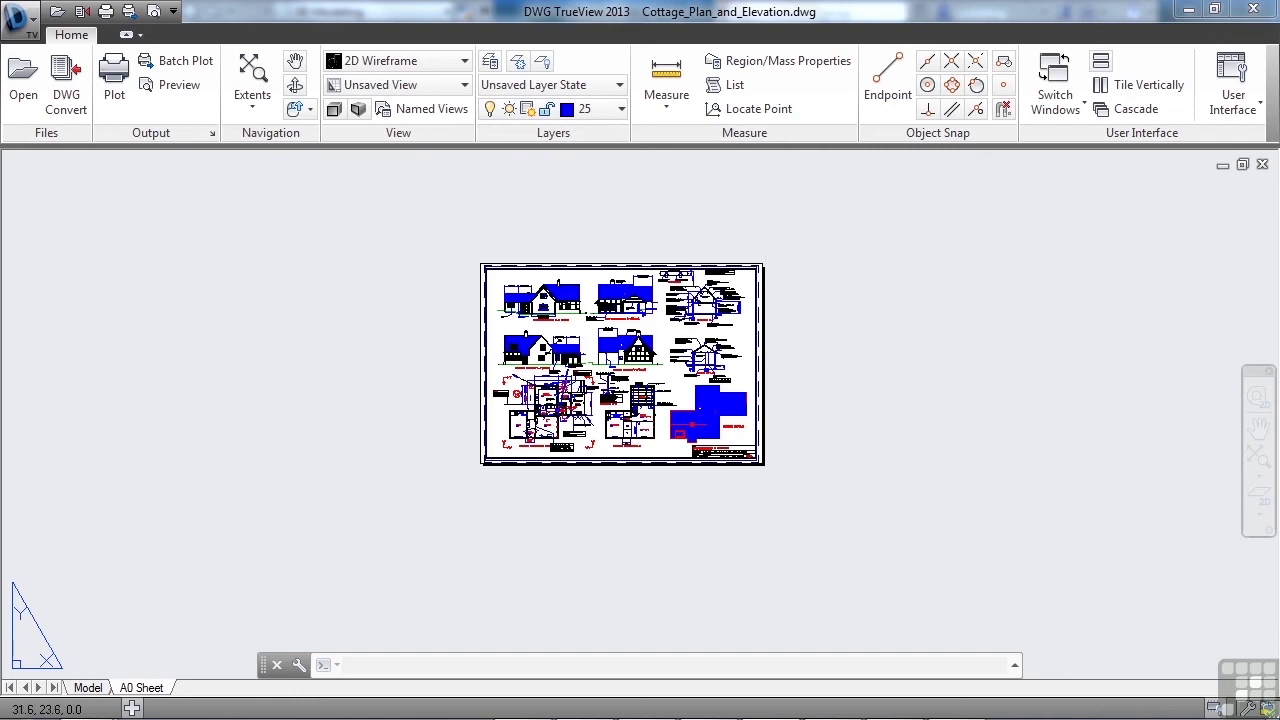
scroll(676, 329, "up", 2)
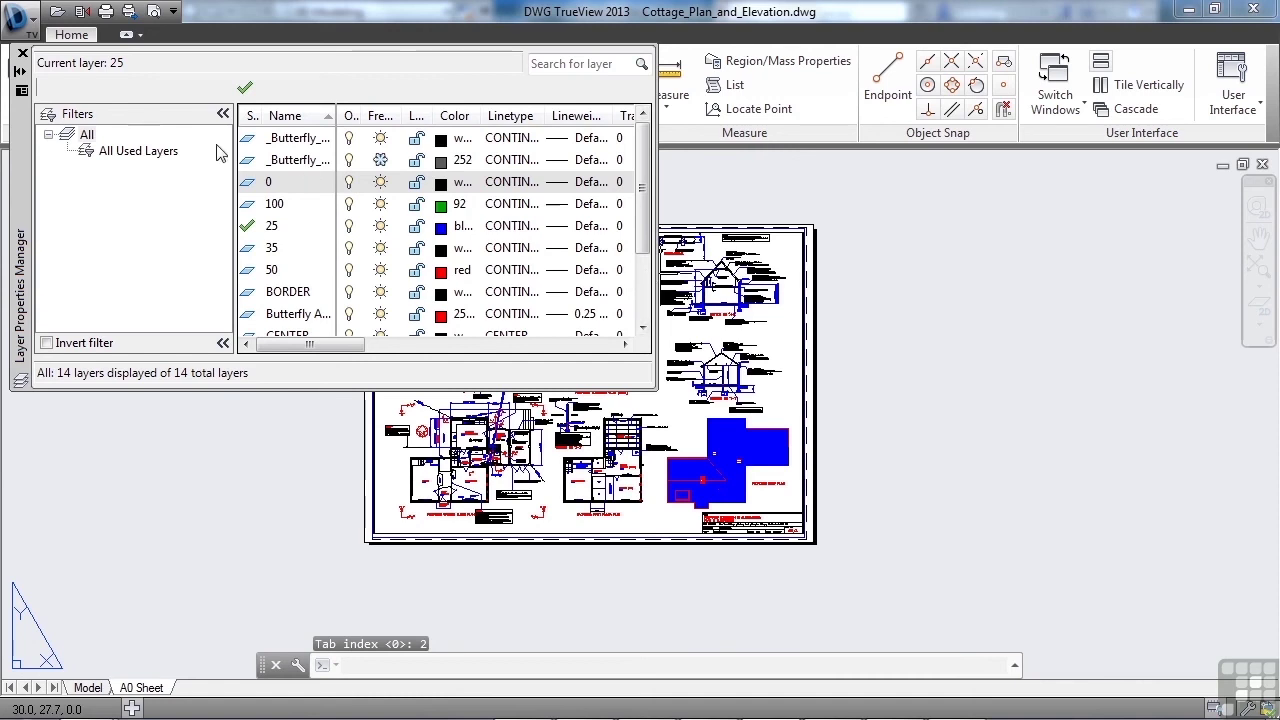
left_click(22, 52)
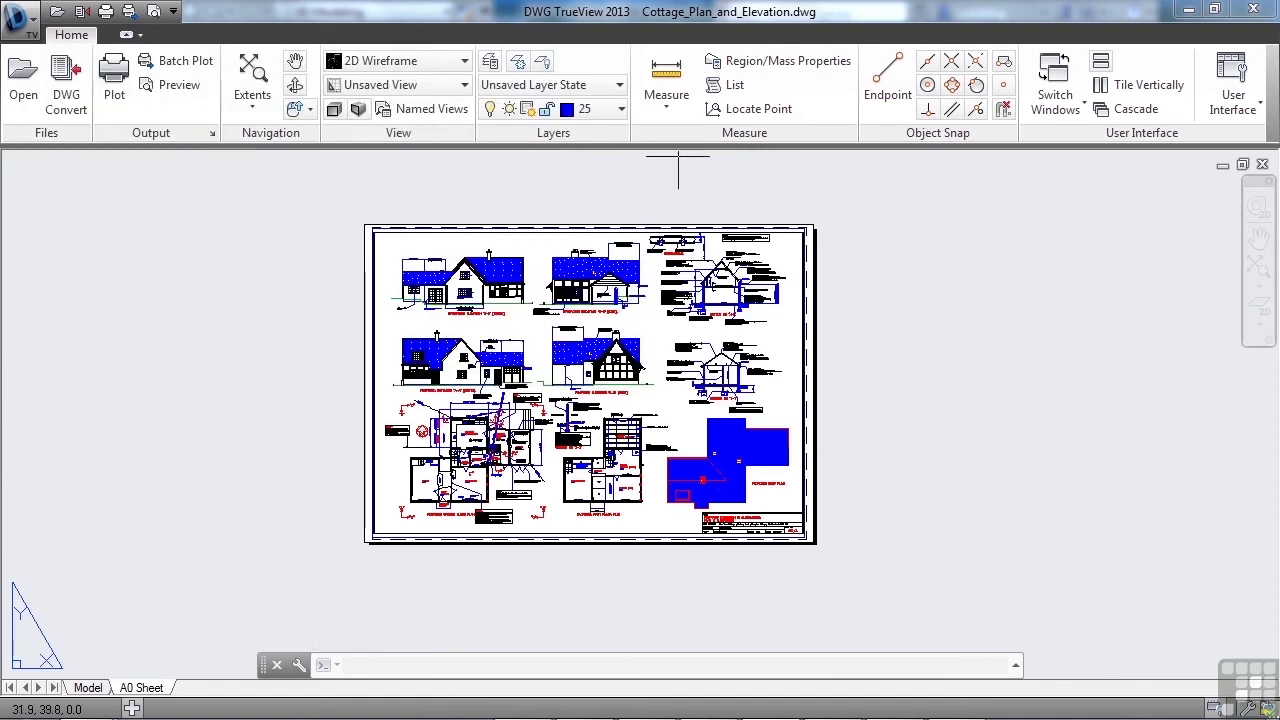
left_click(666, 102)
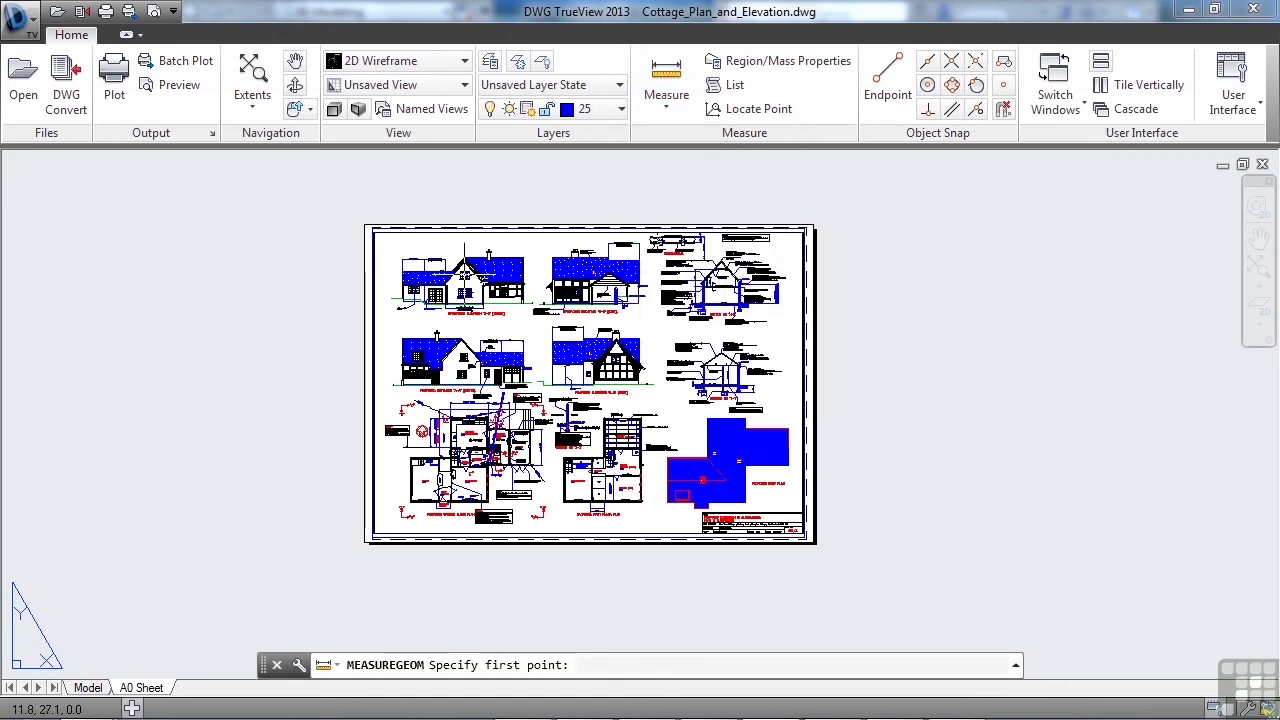
- Measure the north elevation roof edge from left corner to right end, giving 6983.0
scroll(399, 265, "up", 2)
scroll(405, 258, "up", 10)
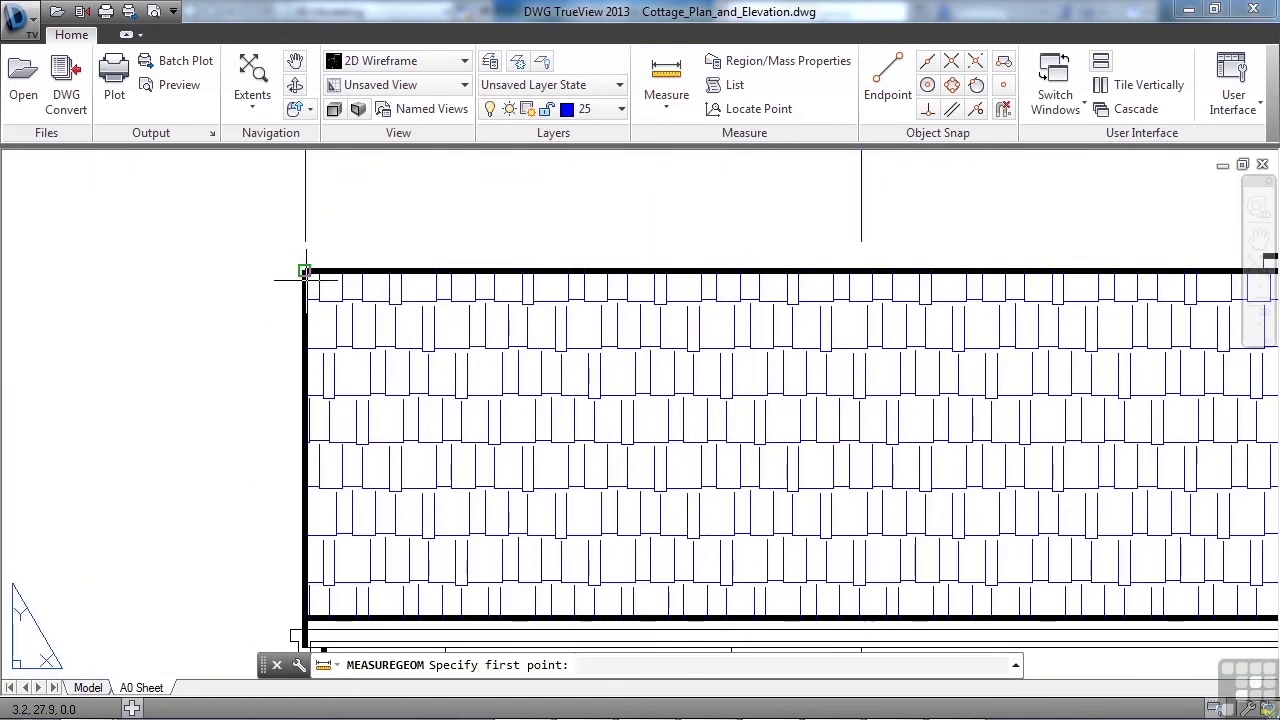
left_click(305, 271)
scroll(305, 271, "down", 3)
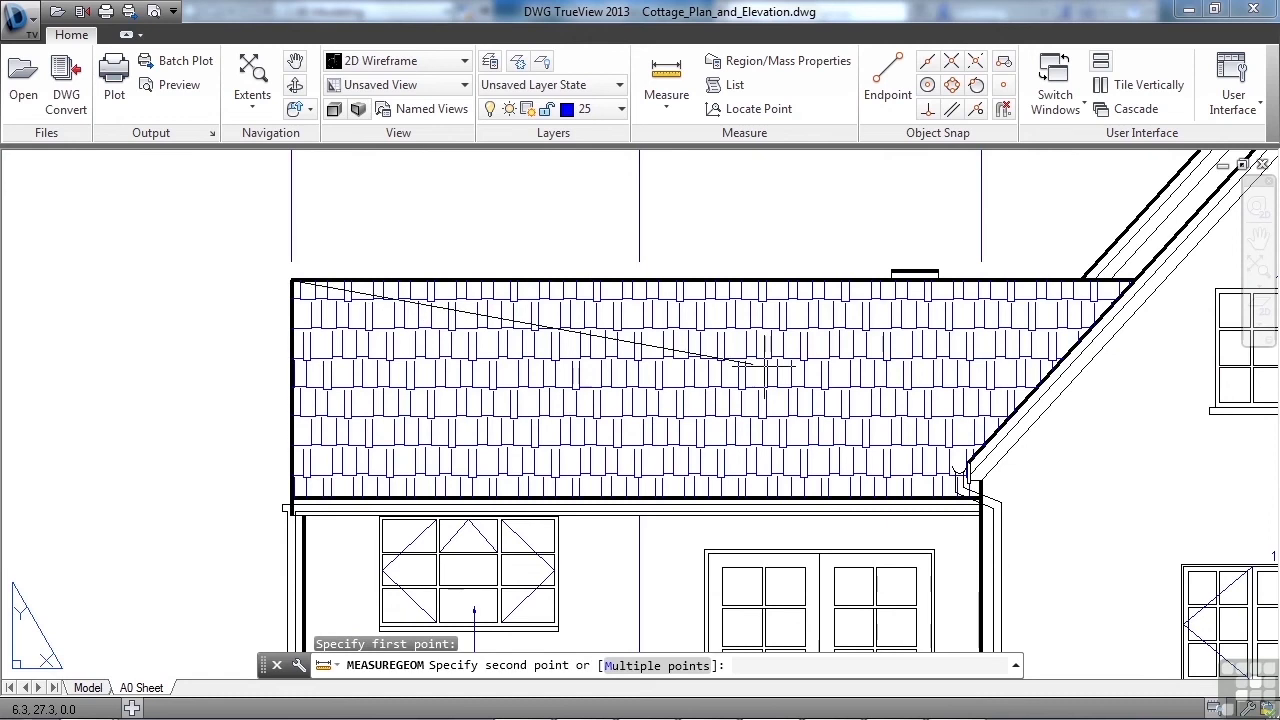
left_click(1130, 276)
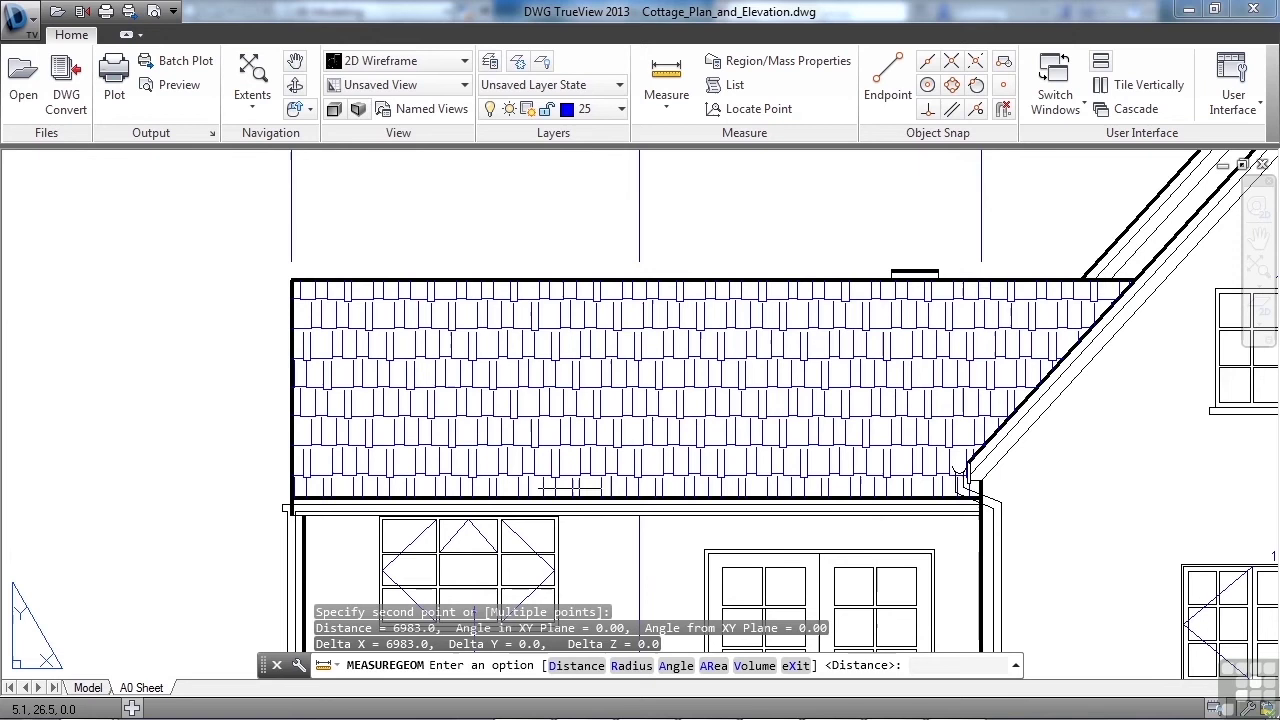
scroll(588, 400, "down", 5)
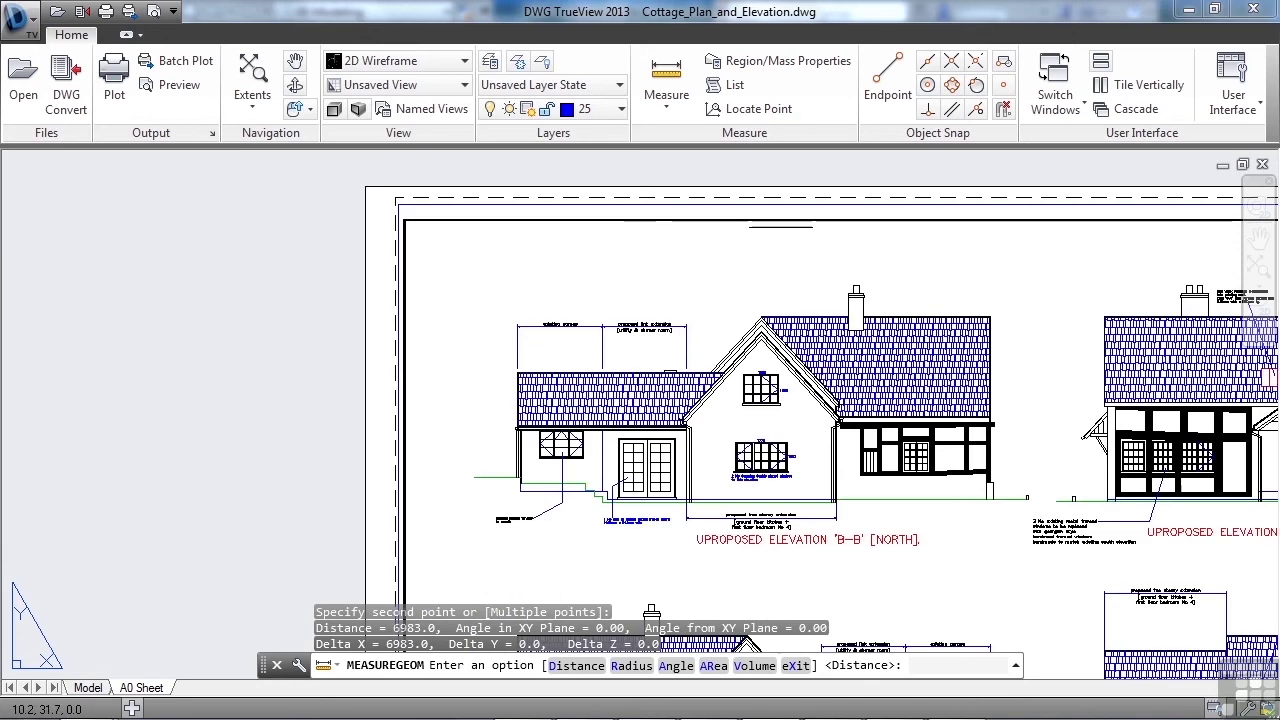
- View the command history in the Text Window, close it, and zoom out to the full sheet
left_click(1056, 92)
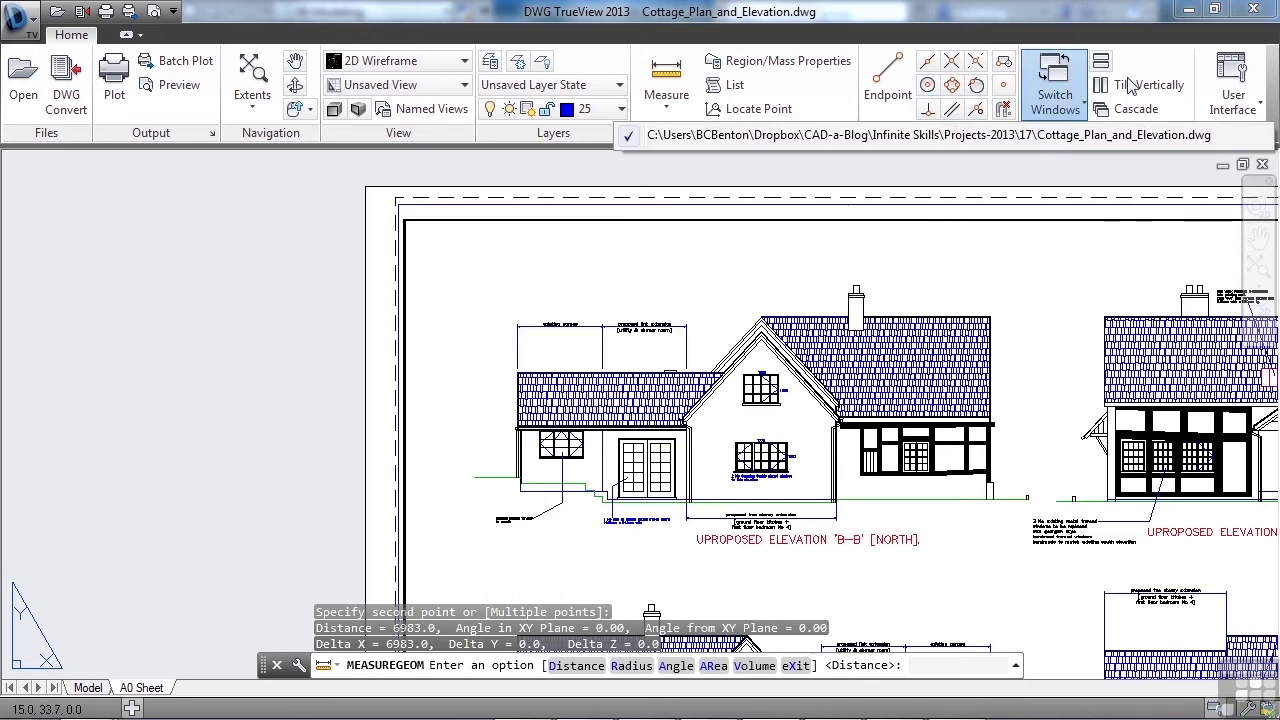
left_click(1242, 110)
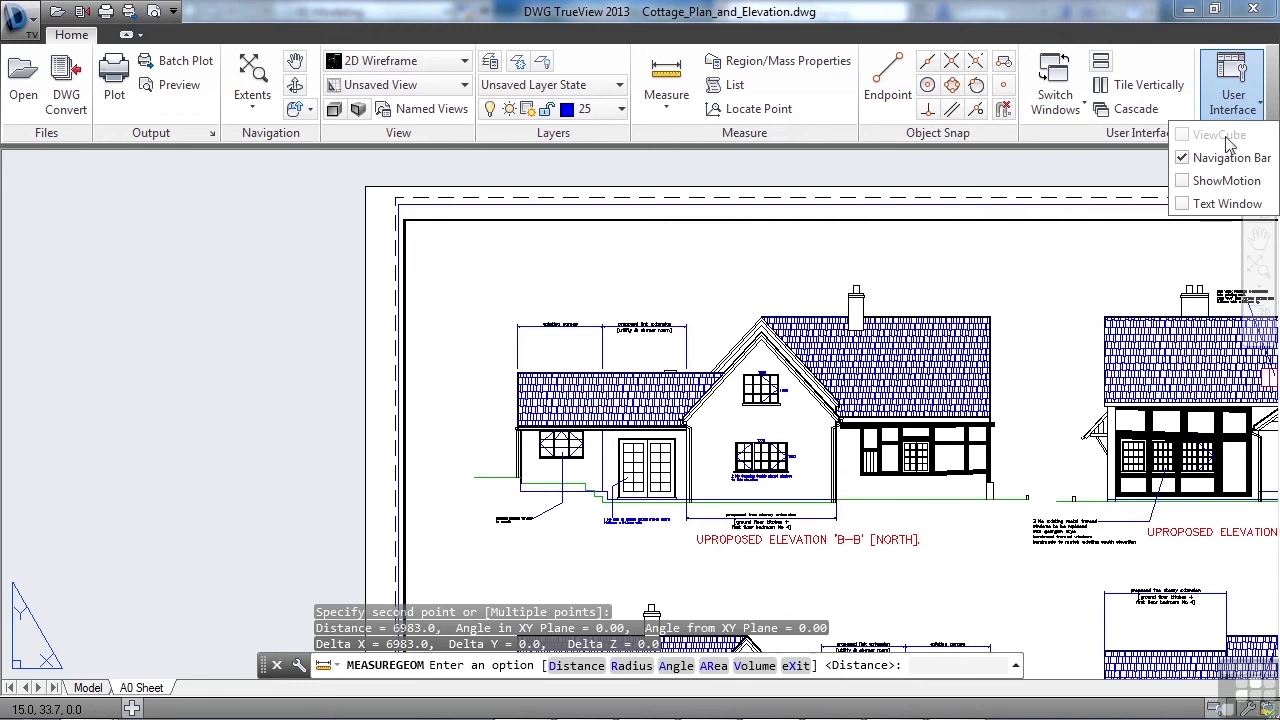
left_click(1240, 204)
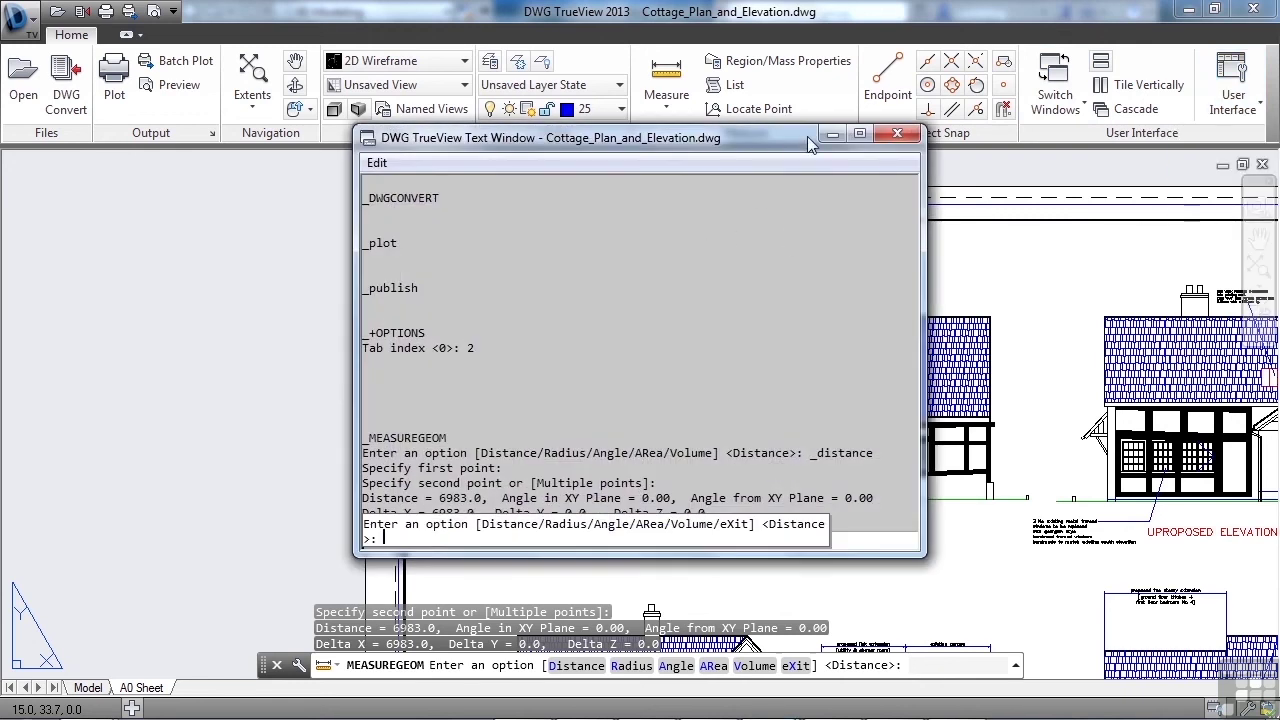
left_click(893, 136)
scroll(435, 228, "down", 6)
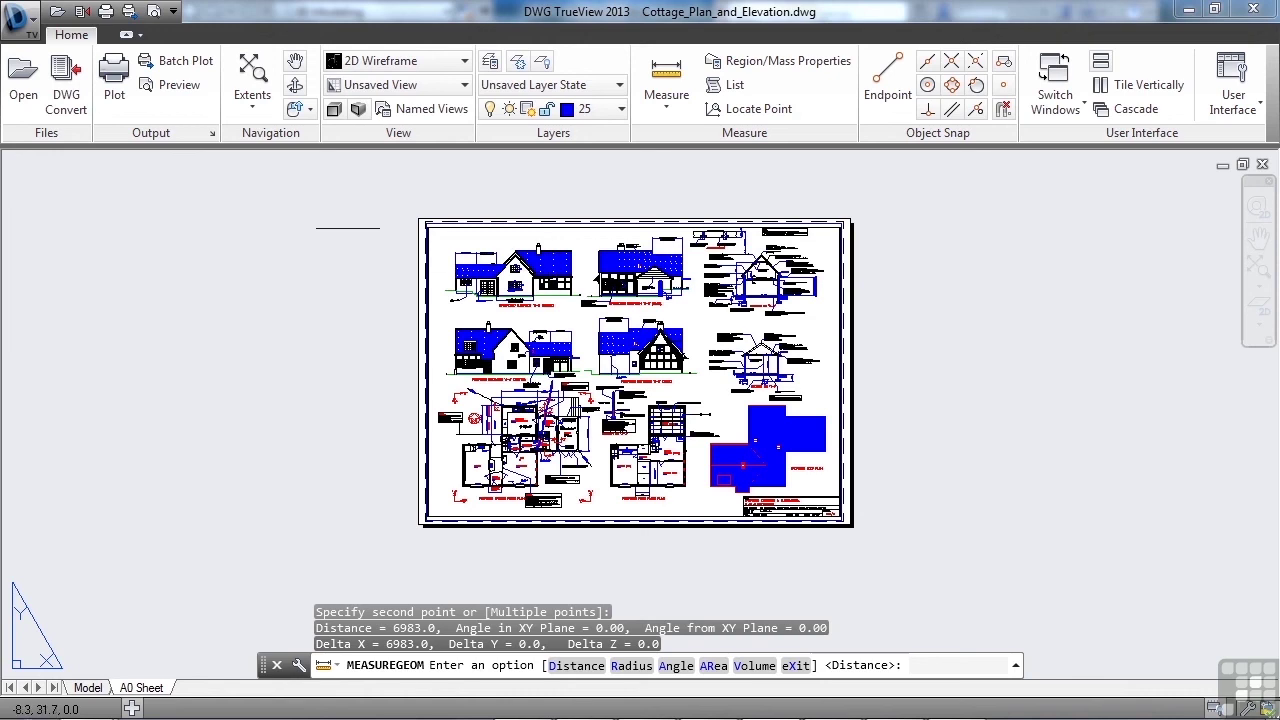
left_click(20, 20)
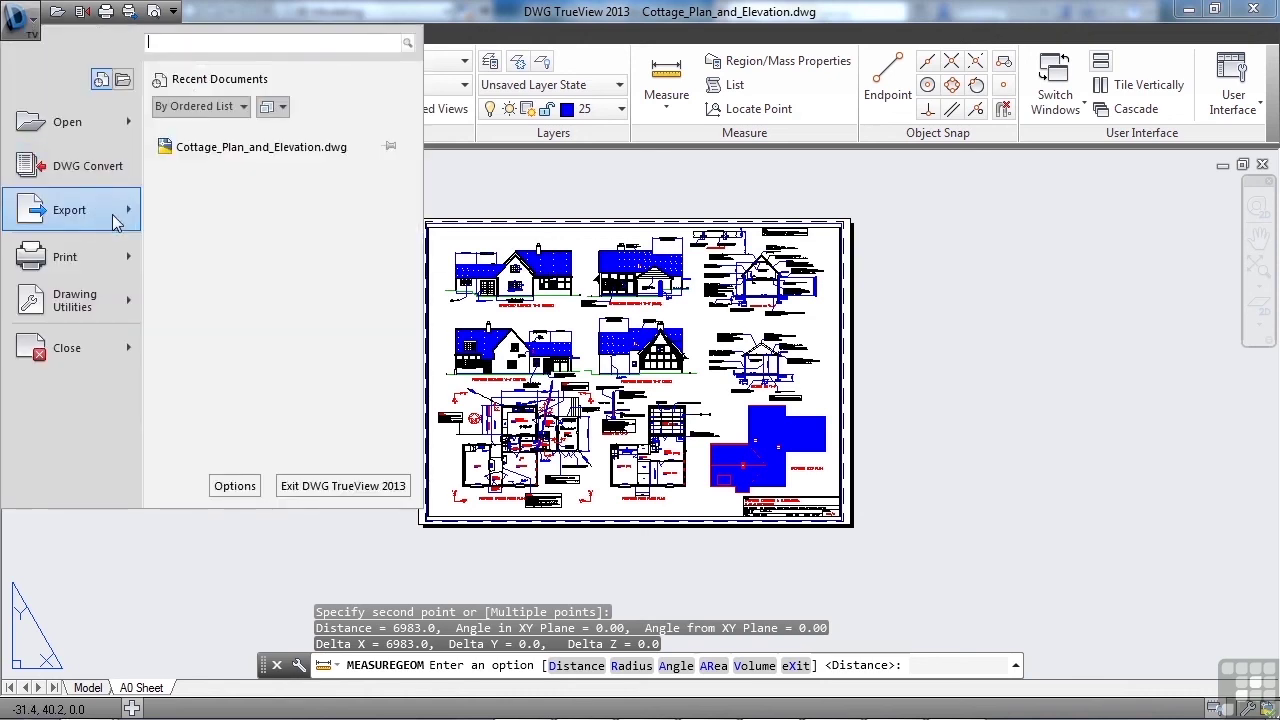
mouse_move(125, 207)
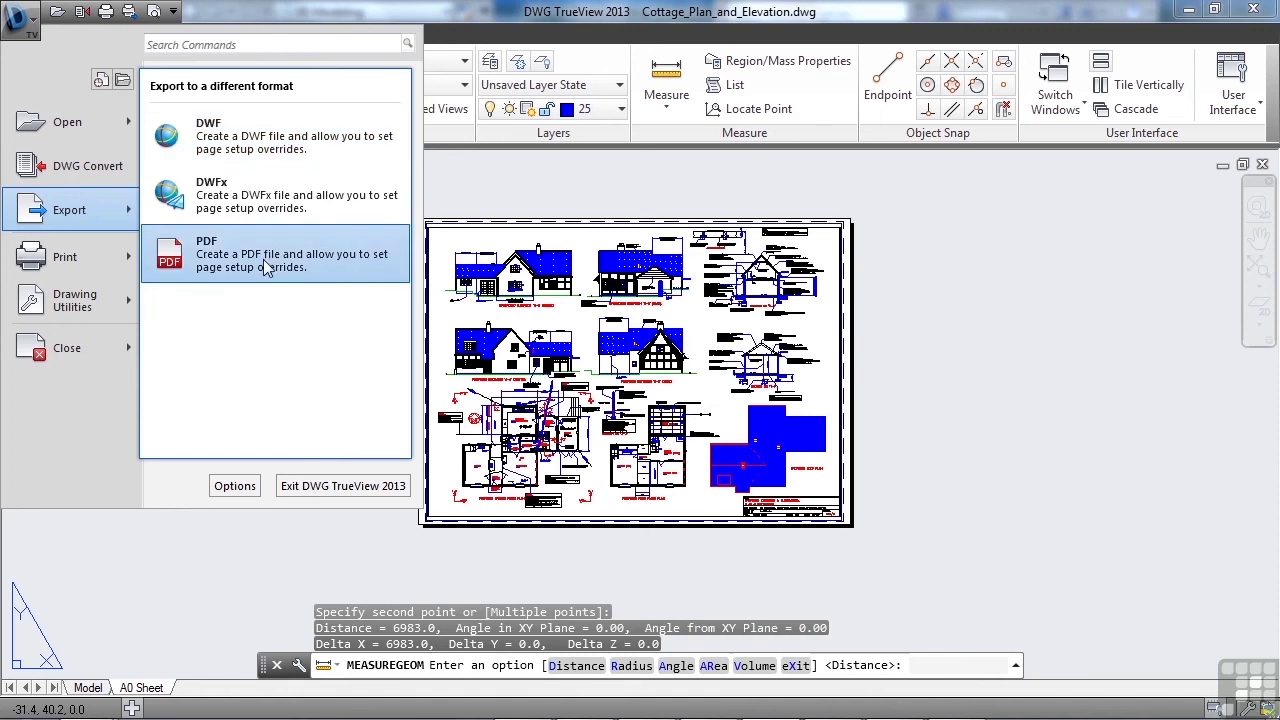
mouse_move(129, 263)
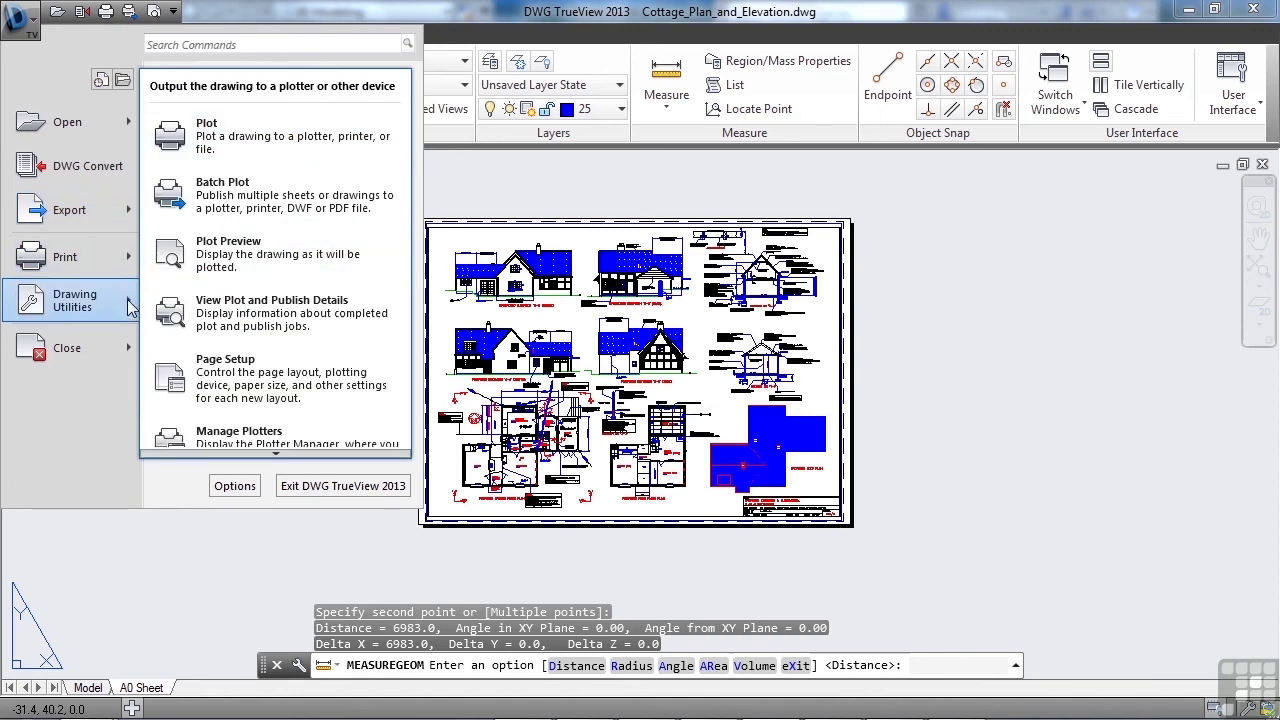
mouse_move(131, 313)
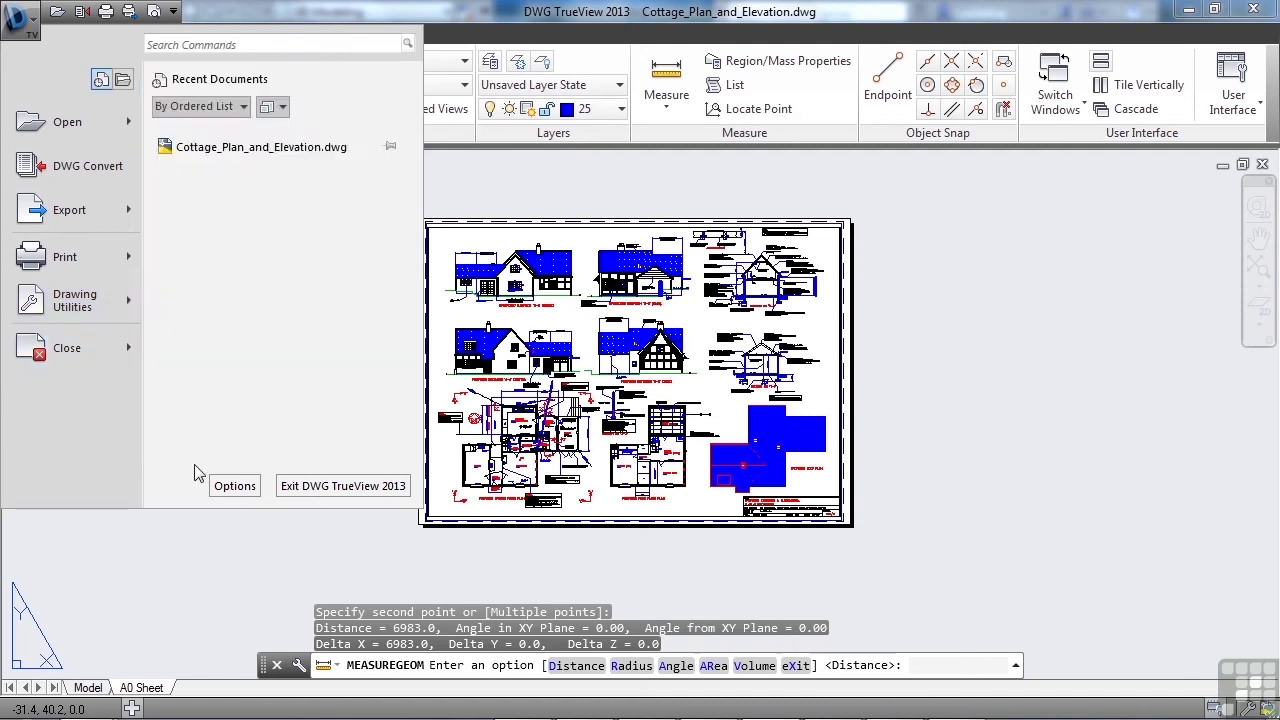
left_click(470, 441)
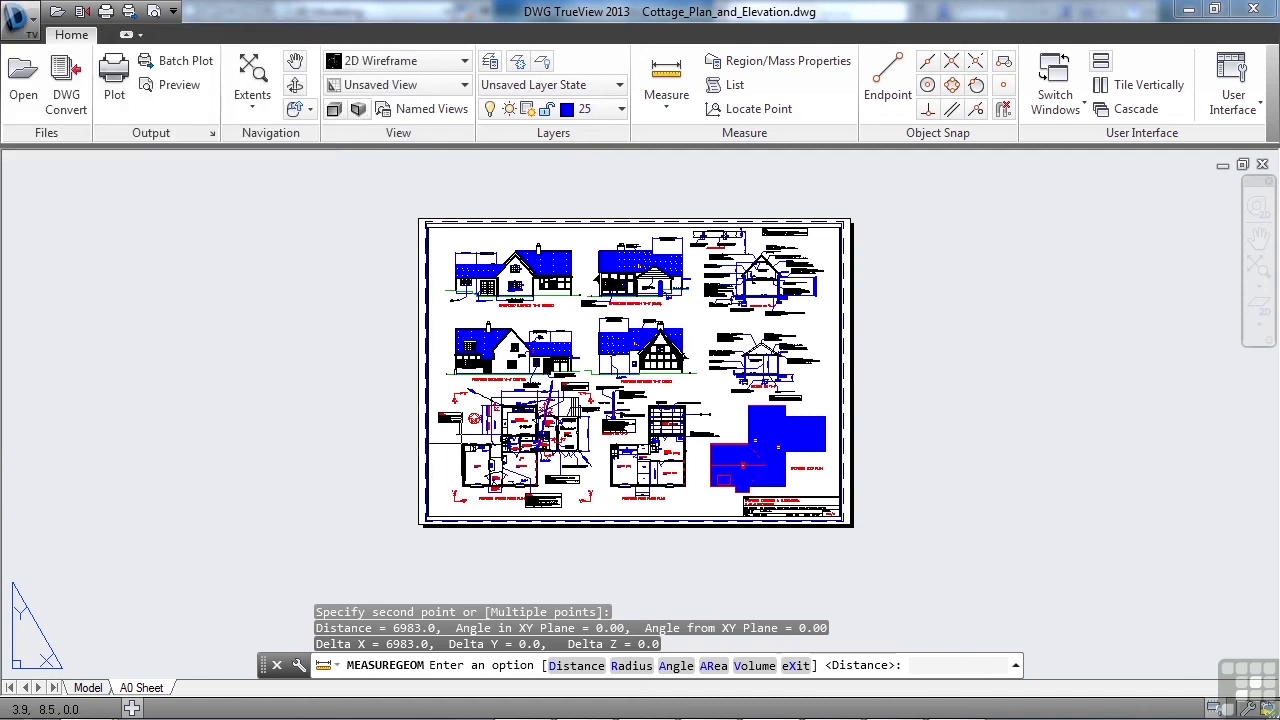